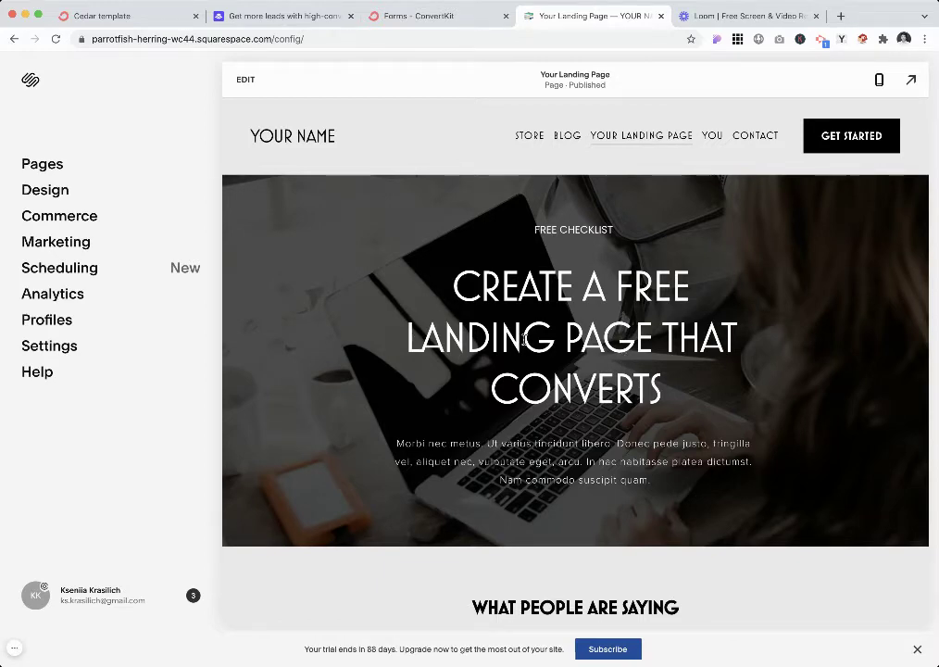
# Preview ConvertKit's Cedar template and scroll through its headline, Register Today form and author sections
pyautogui.click(128, 15)
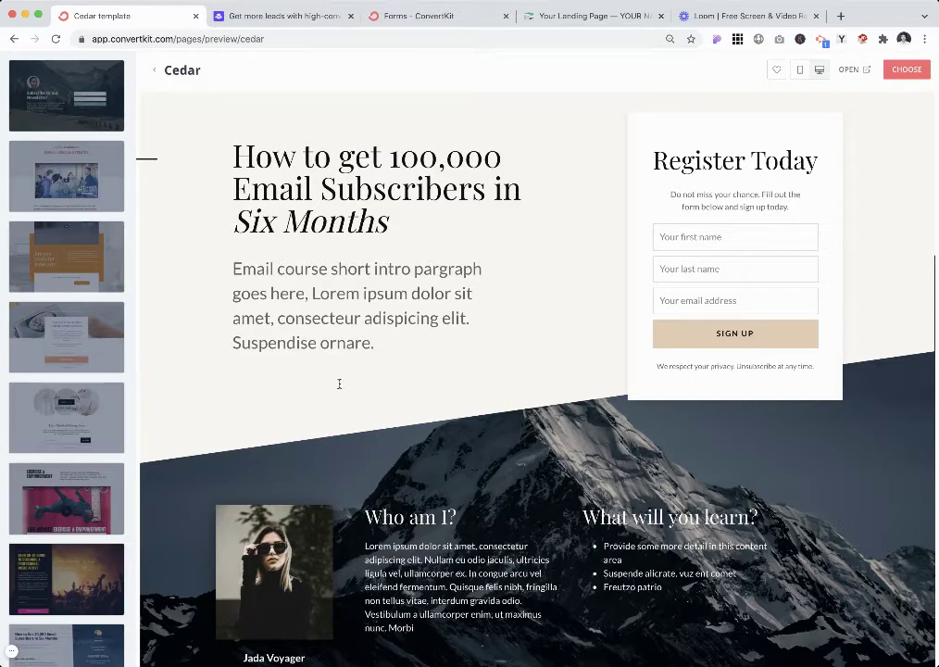
pyautogui.scroll(-2, 339, 383)
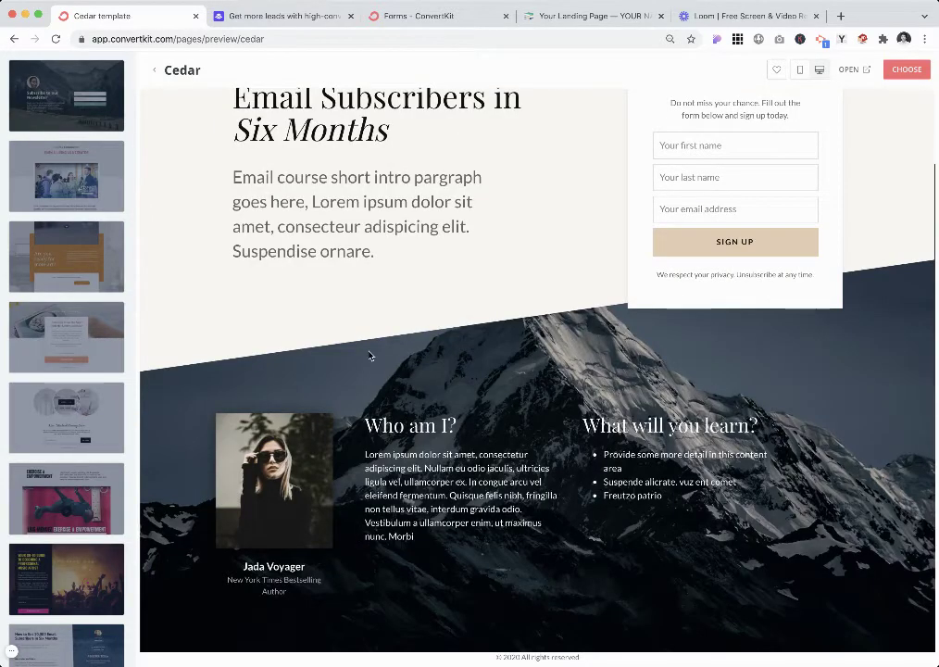
pyautogui.scroll(1, 520, 398)
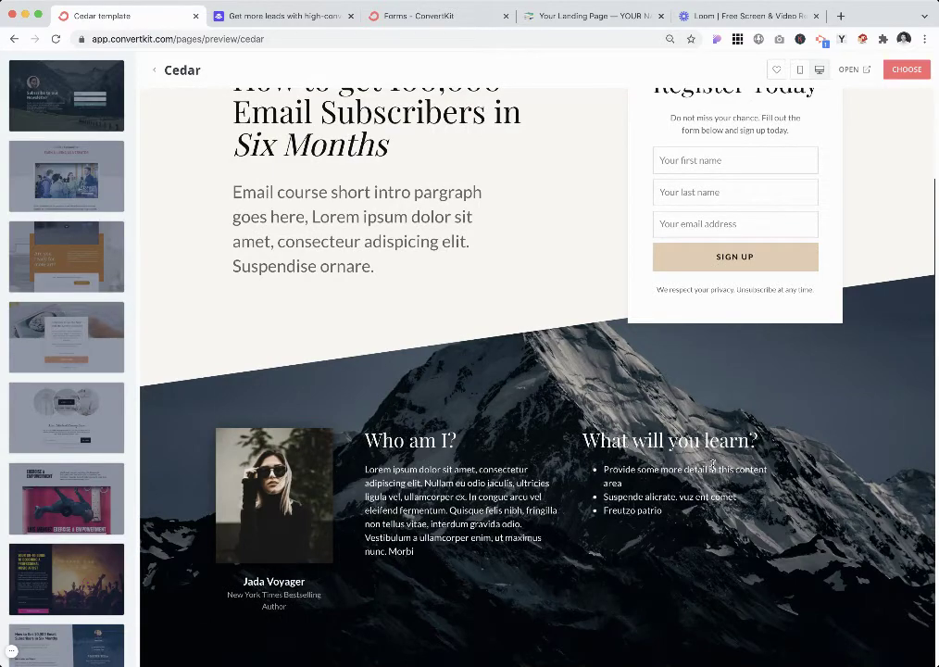
pyautogui.scroll(2, 390, 540)
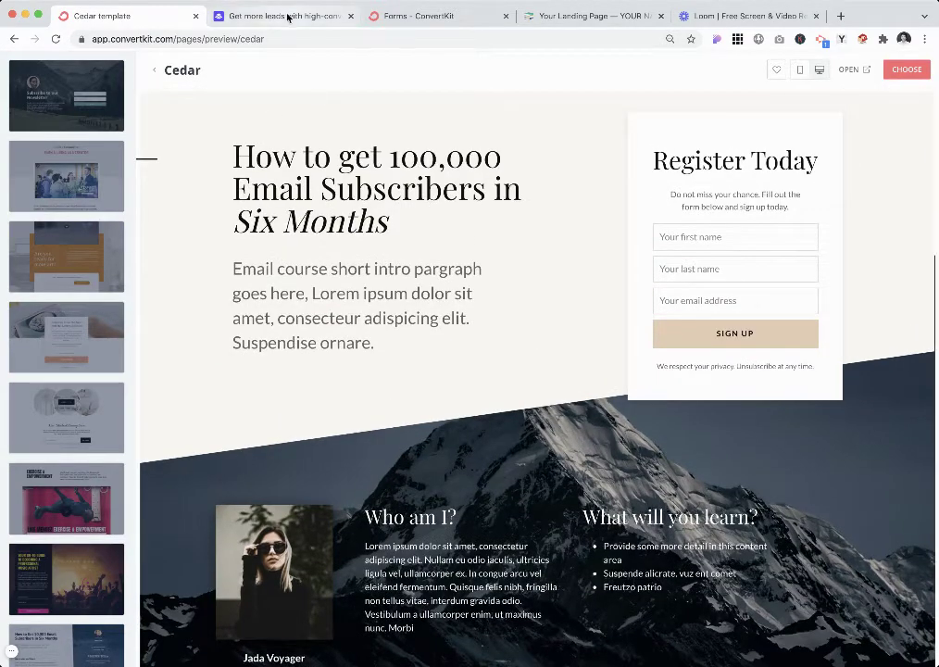
# Scroll down through the Leadpages Free Checklist template preview
pyautogui.click(228, 15)
pyautogui.scroll(-1, 652, 411)
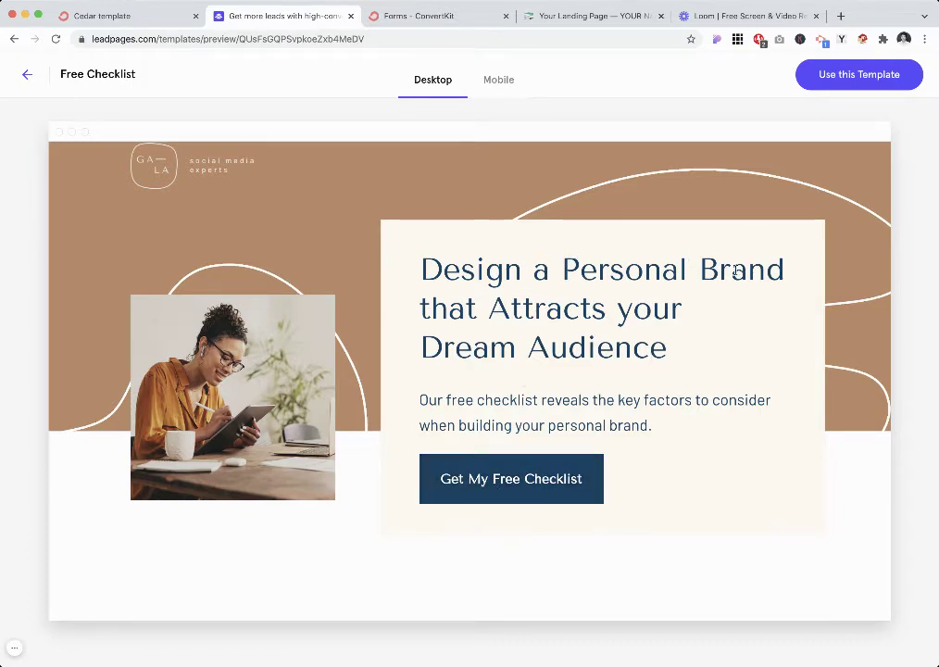
pyautogui.scroll(-2, 714, 385)
pyautogui.scroll(-5, 714, 385)
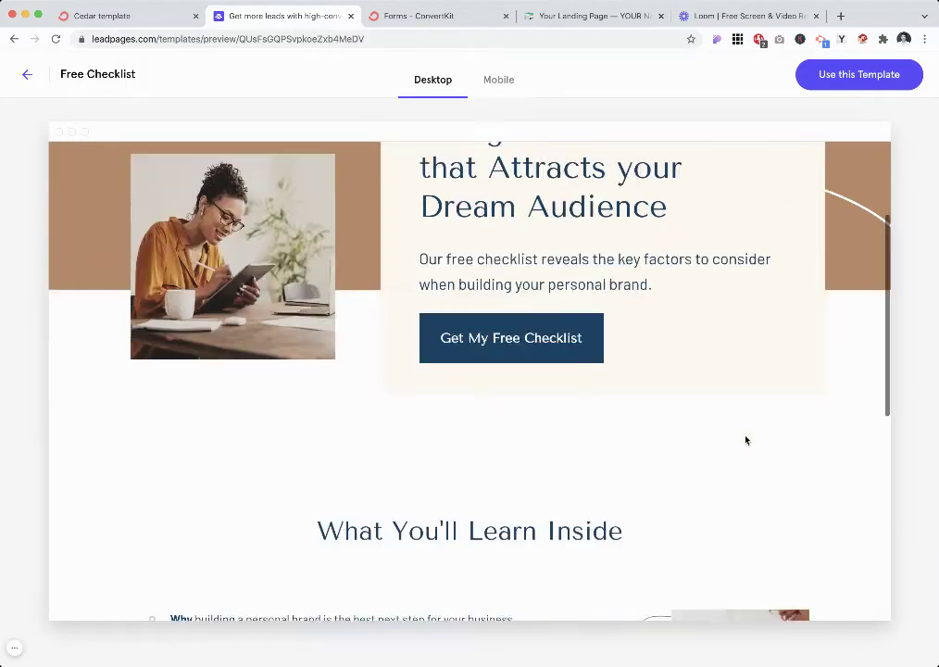
pyautogui.scroll(-1, 421, 435)
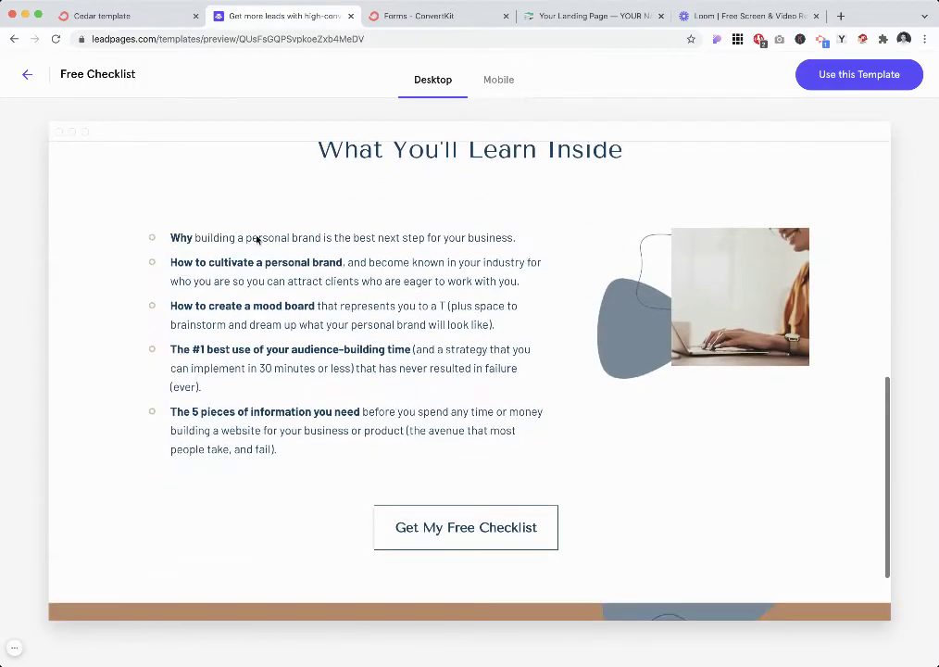
pyautogui.scroll(1, 289, 403)
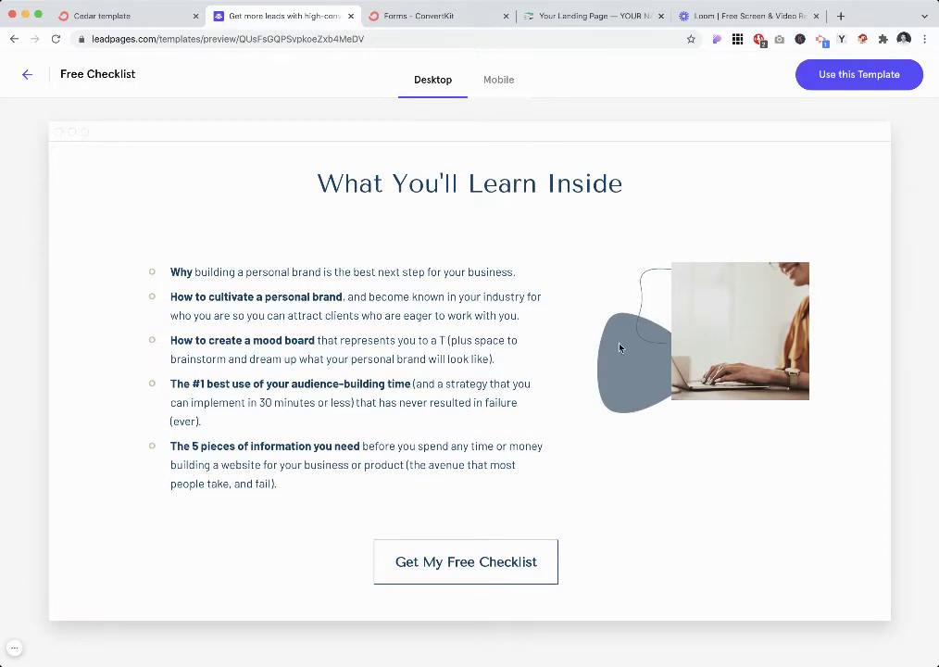
pyautogui.scroll(-3, 708, 468)
# Scroll back to the top of the Free Checklist preview and return to Squarespace's Your Landing Page
pyautogui.scroll(1, 363, 448)
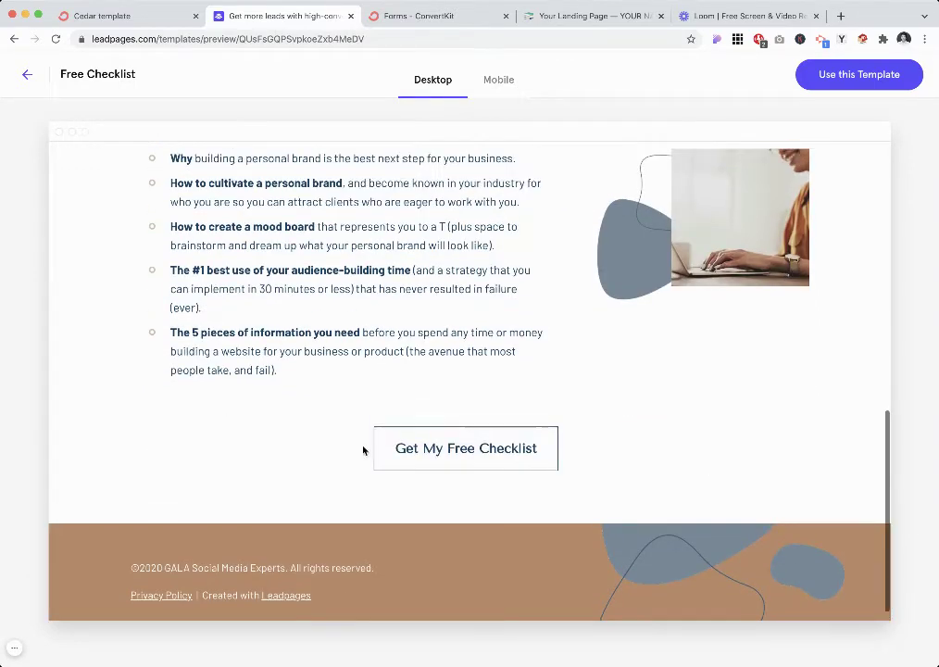
pyautogui.scroll(1, 600, 485)
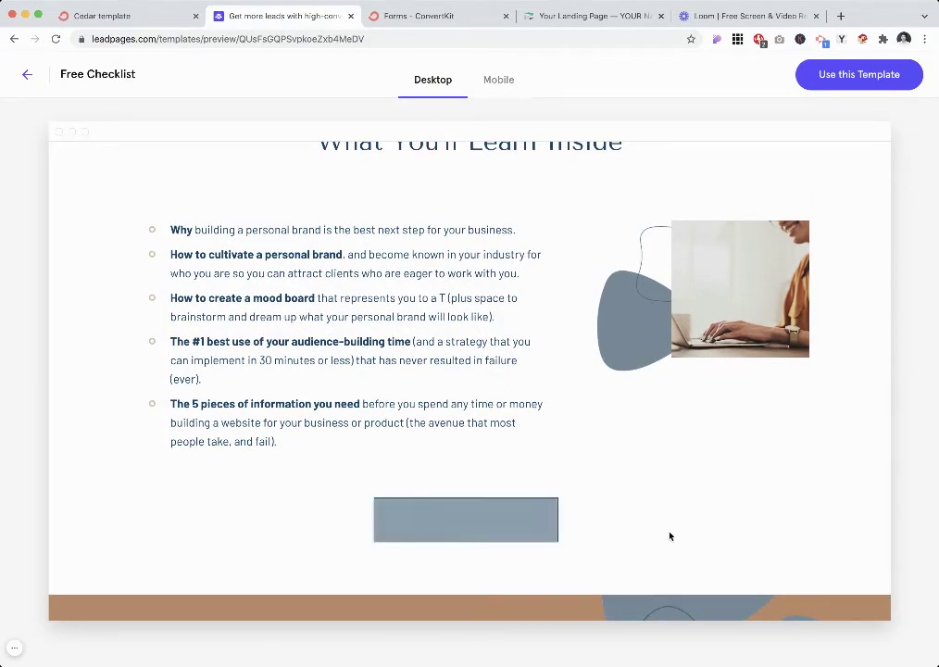
pyautogui.scroll(10, 619, 400)
pyautogui.scroll(-5, 664, 416)
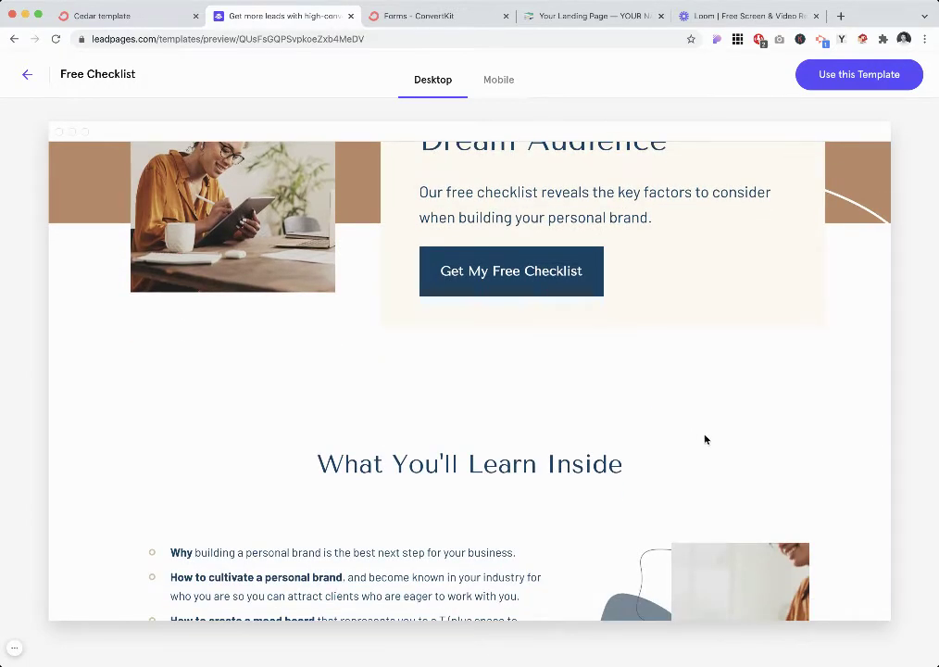
pyautogui.scroll(3, 449, 331)
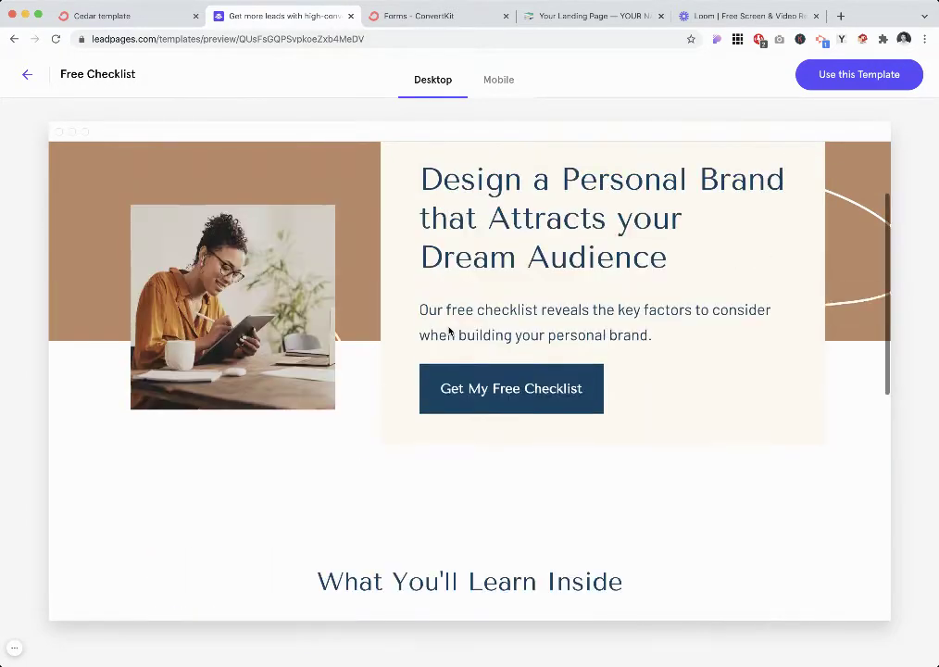
pyautogui.scroll(2, 592, 358)
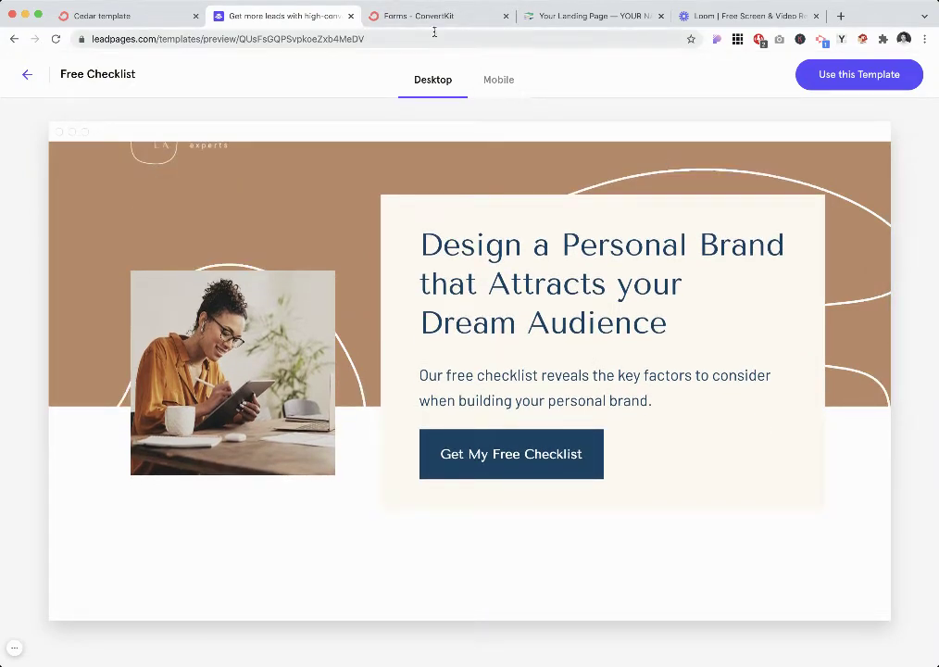
pyautogui.click(587, 17)
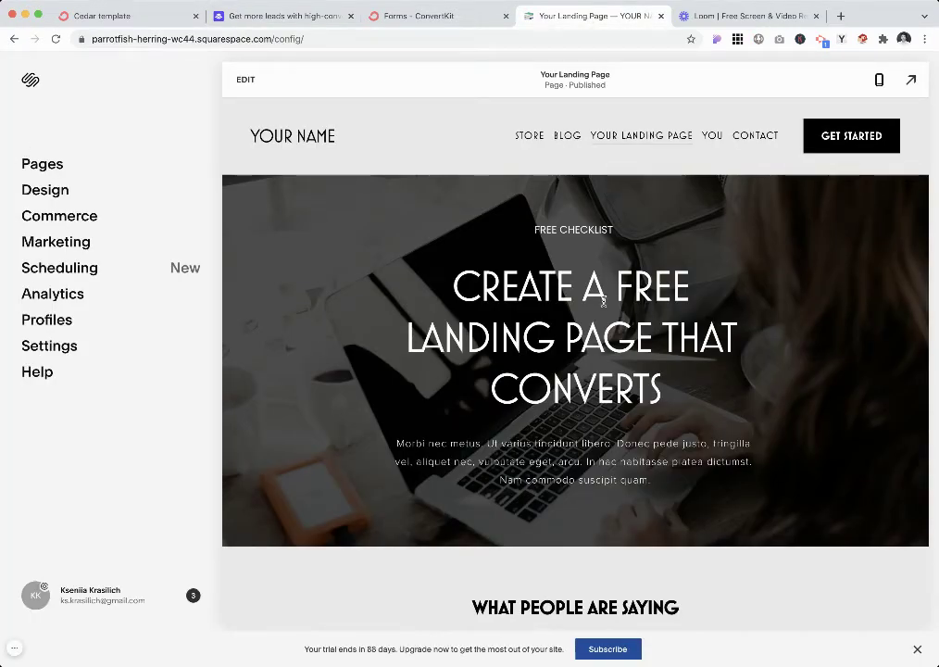
# Show the Pages list and scroll the 'Create a Free Landing Page That Converts' preview
pyautogui.click(41, 164)
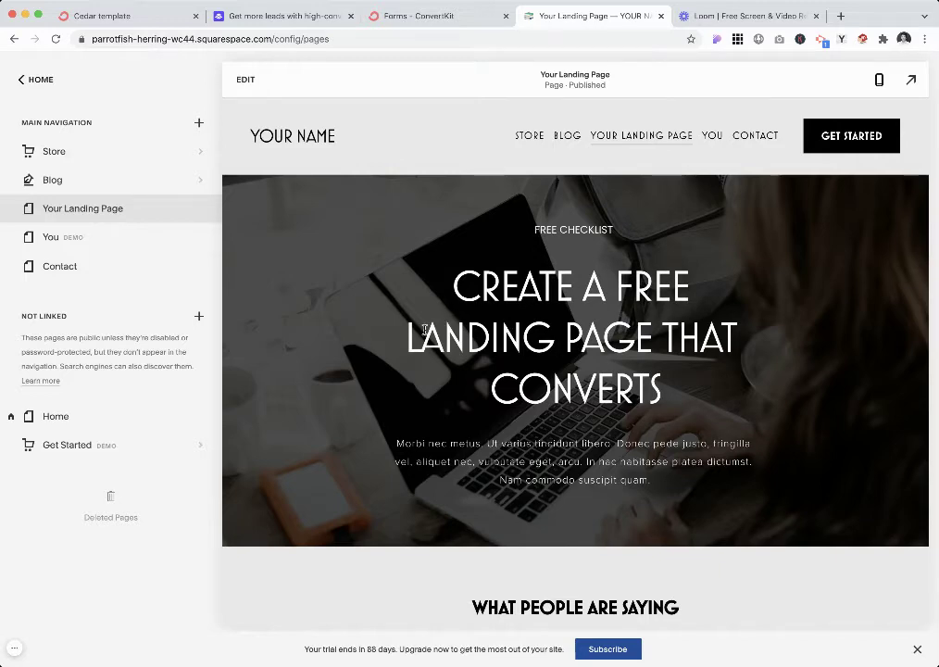
pyautogui.scroll(-2, 677, 398)
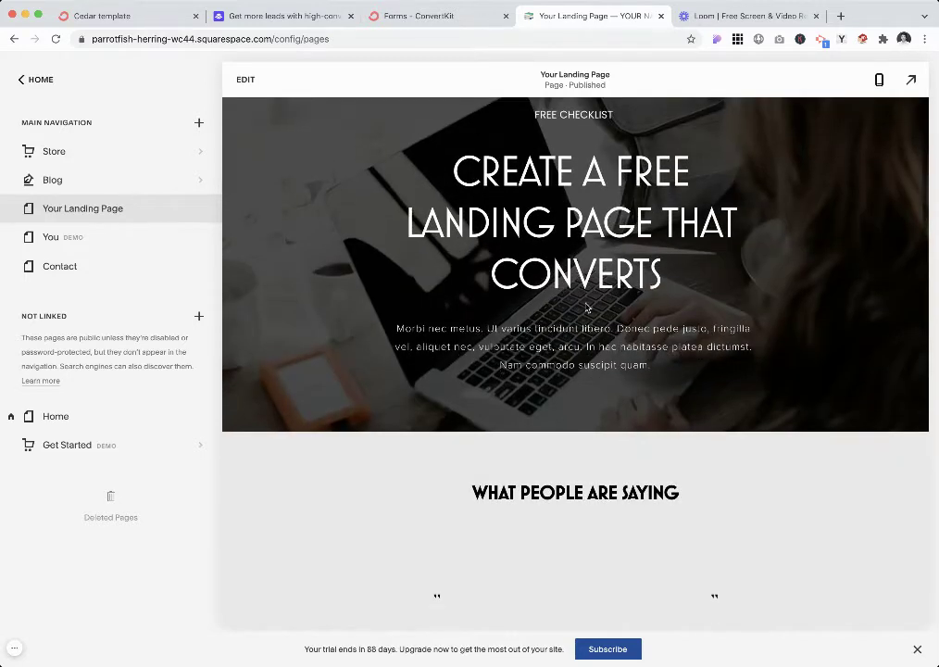
pyautogui.scroll(2, 417, 389)
pyautogui.scroll(1, 426, 433)
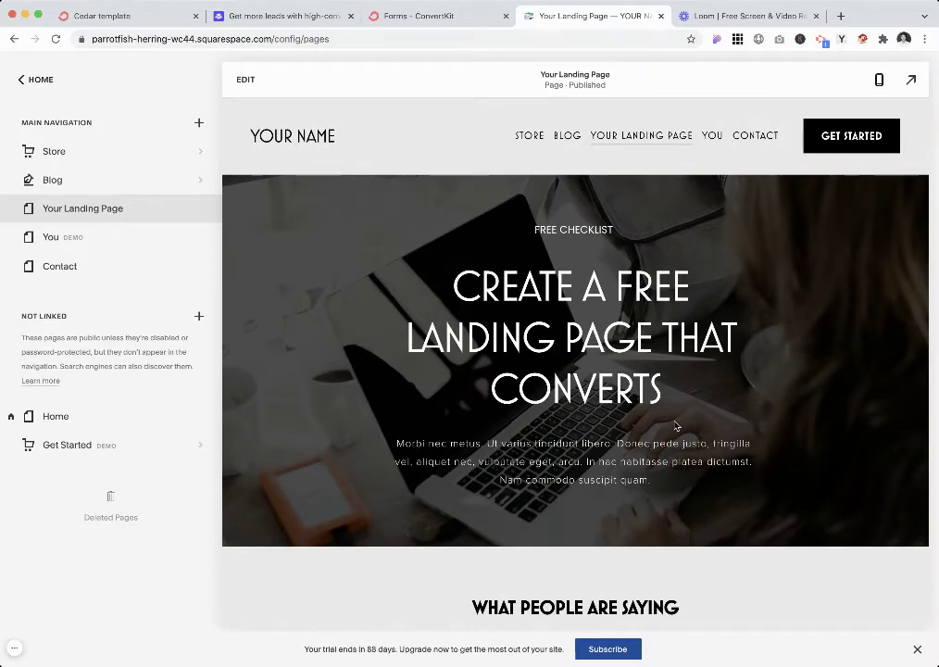
pyautogui.scroll(-1, 486, 321)
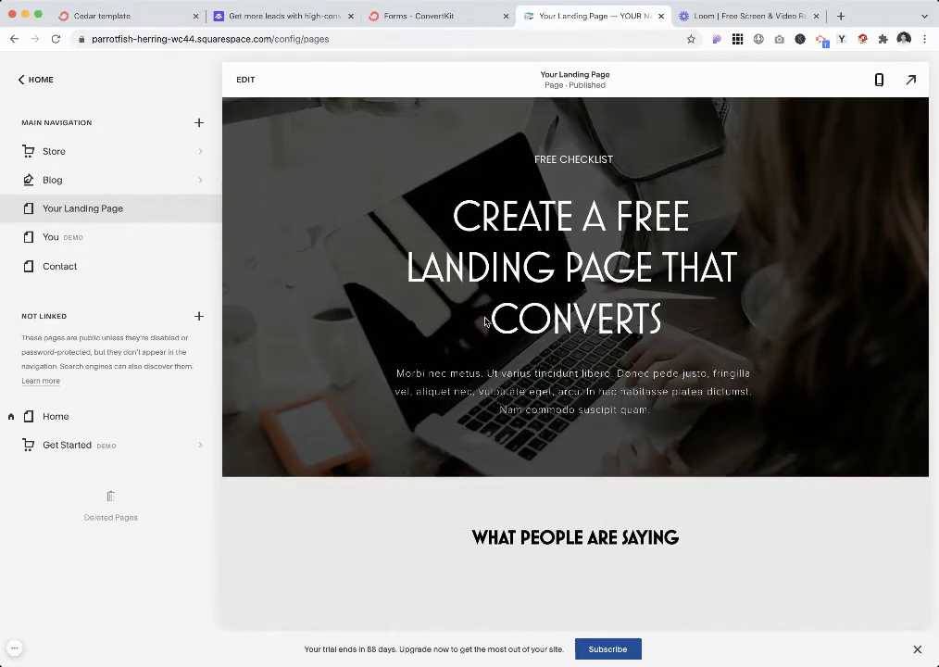
# Open the Clare form from ConvertKit Forms and bring up its embed dialog
pyautogui.click(445, 18)
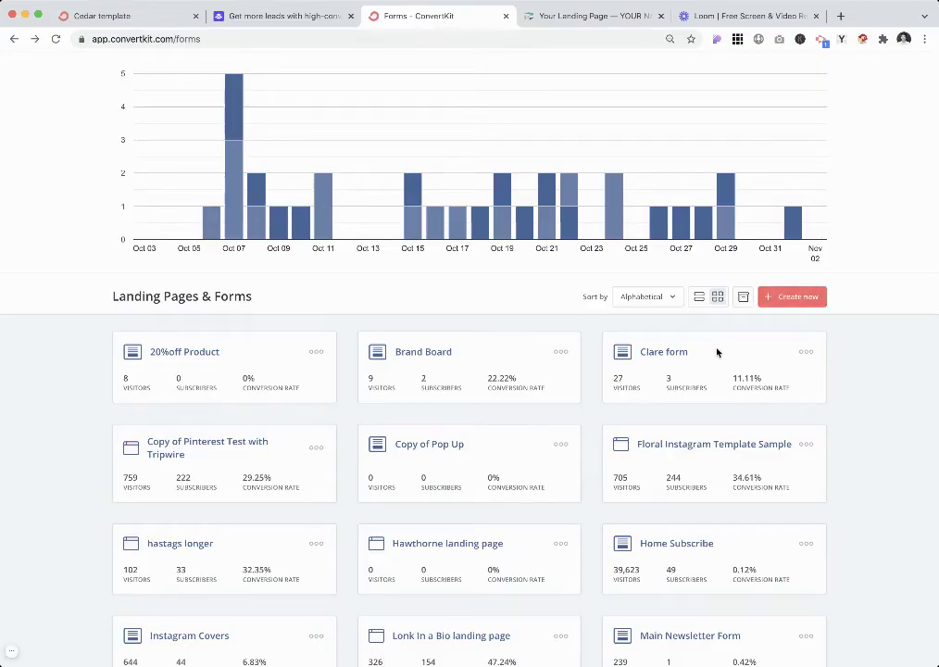
pyautogui.click(682, 352)
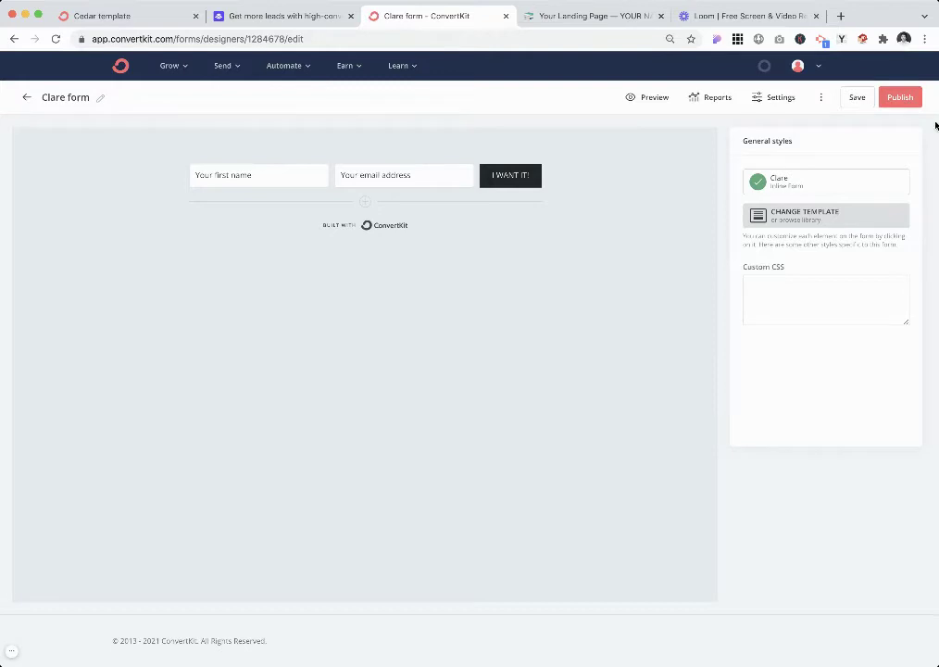
pyautogui.click(904, 97)
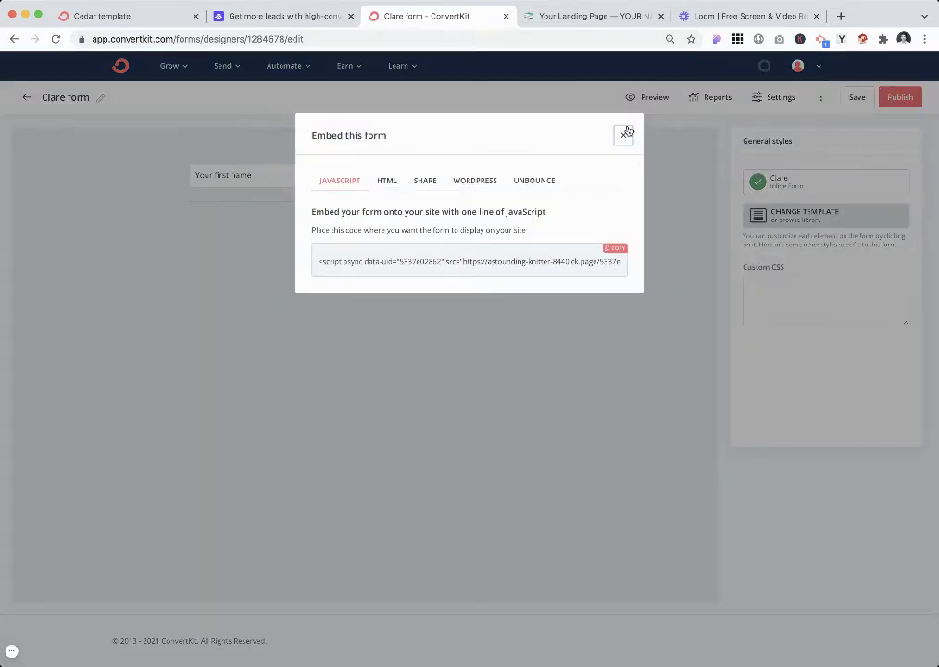
pyautogui.click(622, 136)
pyautogui.click(905, 98)
# Switch to the HTML embed option and select the entire embed code
pyautogui.click(389, 182)
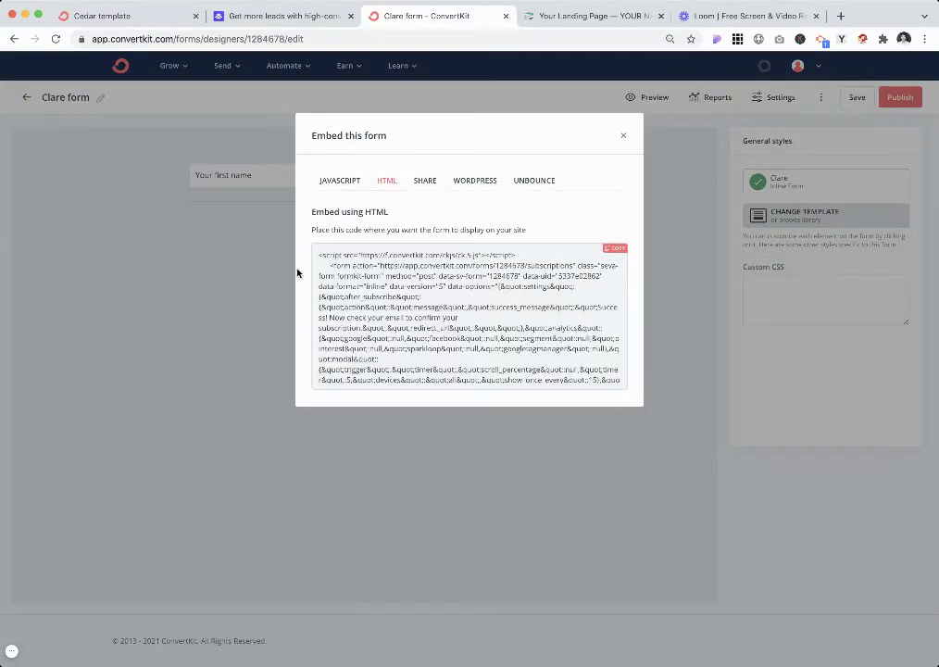
pyautogui.tripleClick(352, 257)
pyautogui.moveTo(344, 257); pyautogui.dragTo(505, 443)
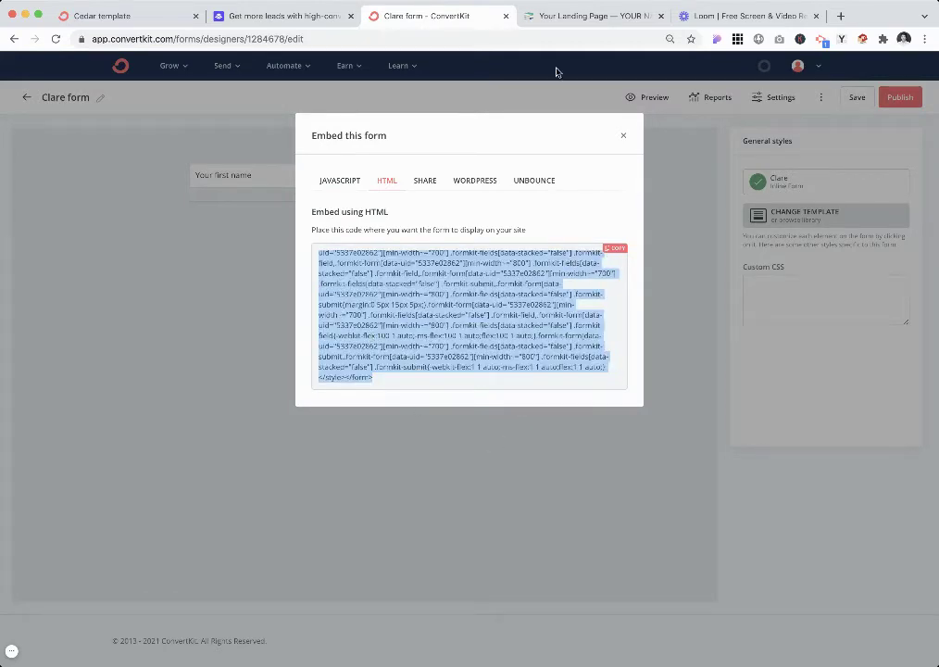
# Add a Code block below the hero paragraph of Your Landing Page
pyautogui.click(600, 16)
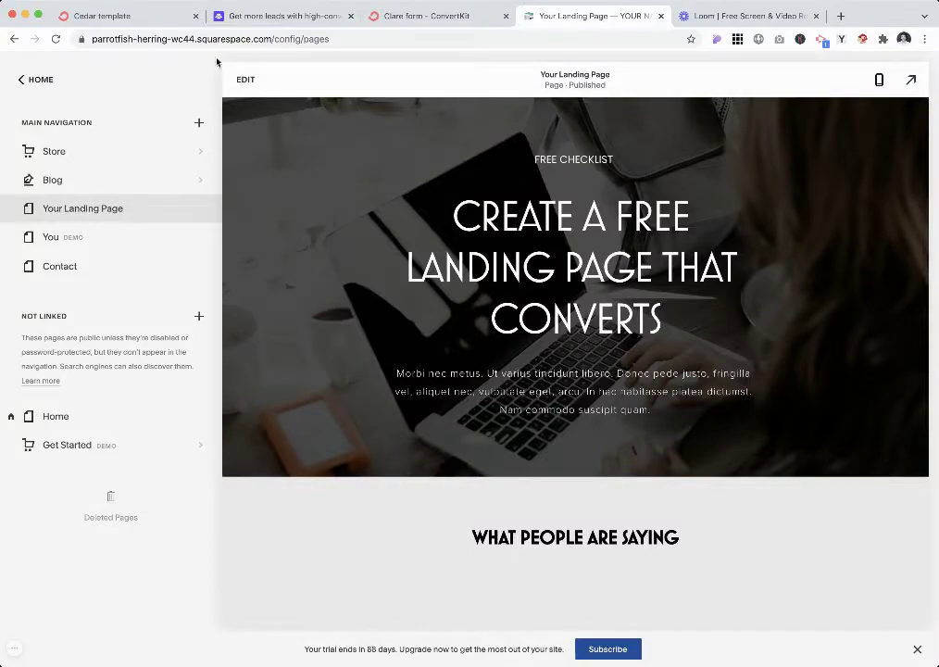
pyautogui.click(245, 80)
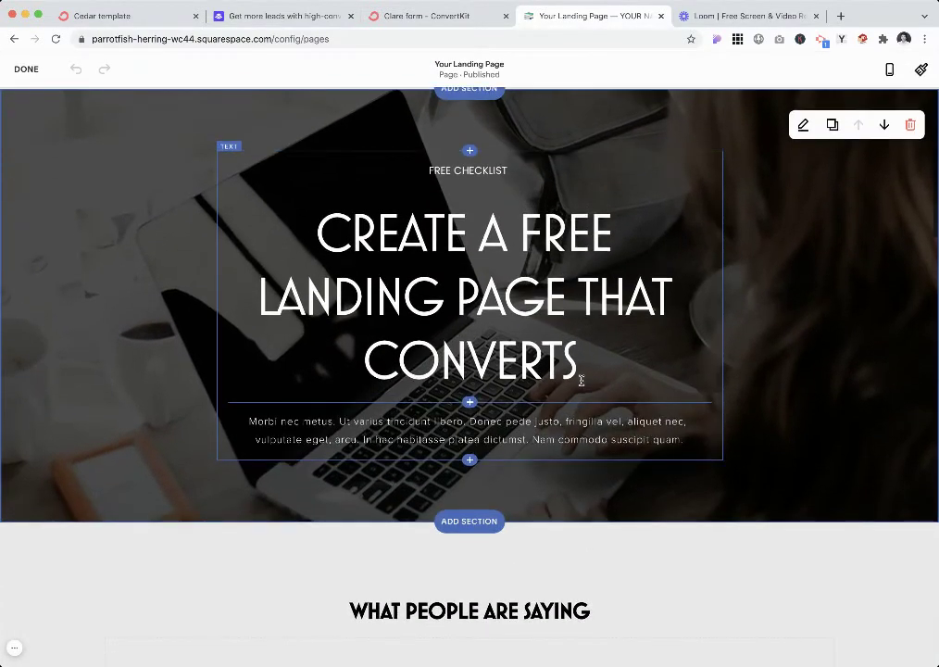
pyautogui.click(470, 459)
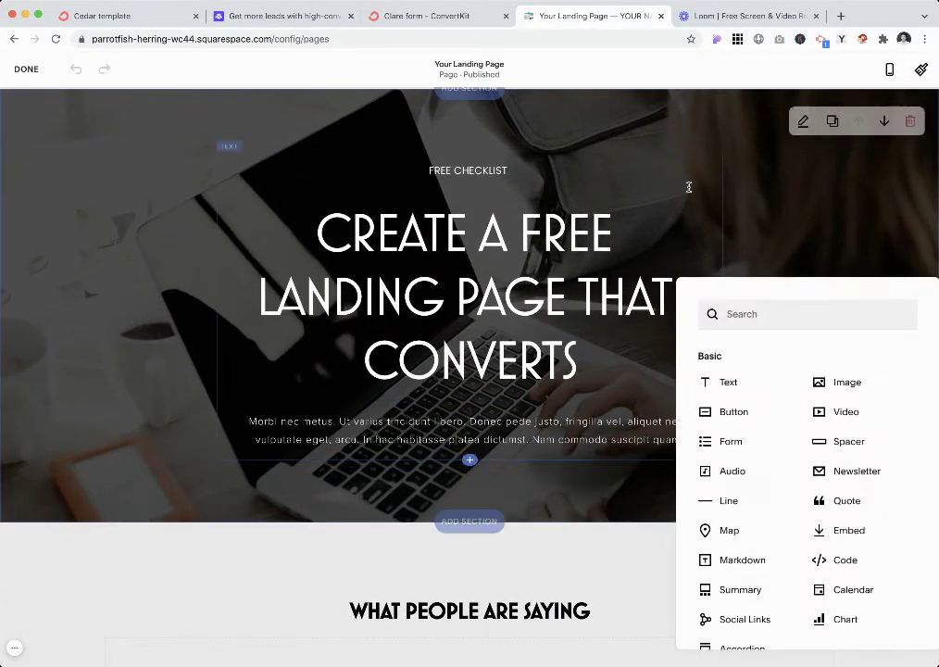
pyautogui.click(753, 323)
pyautogui.write('code')
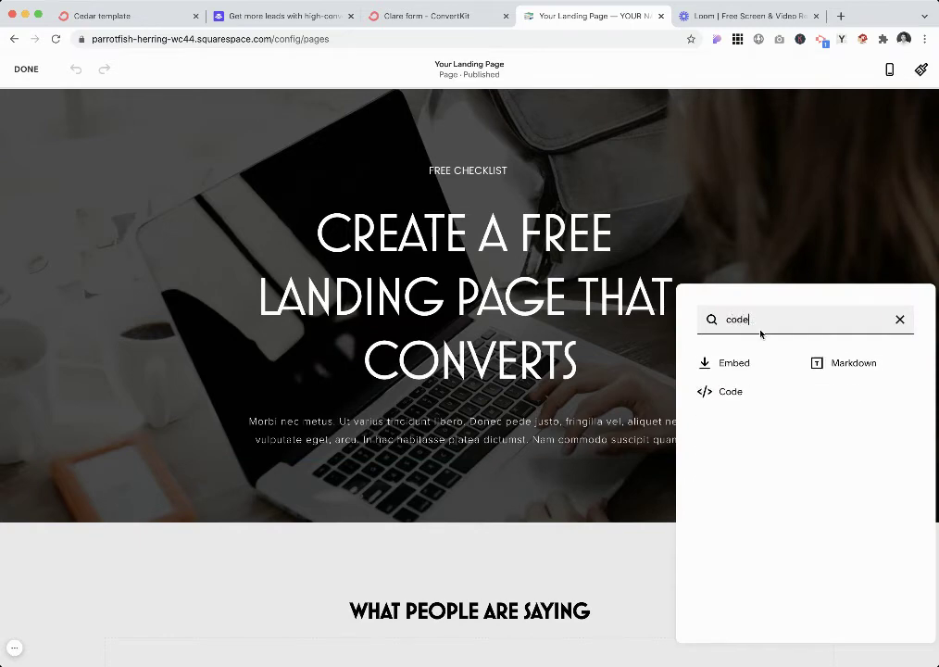
pyautogui.click(744, 393)
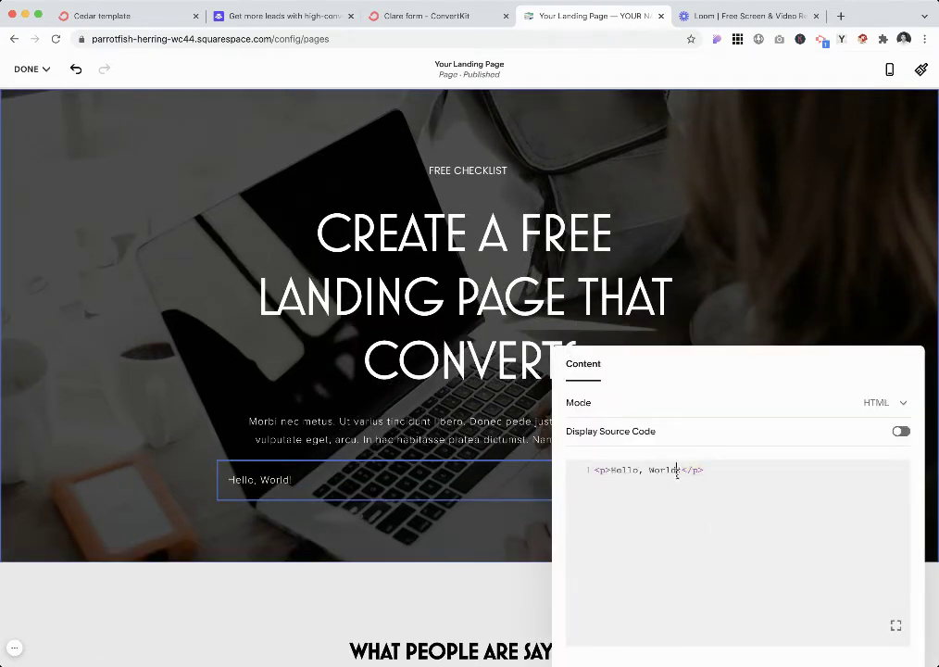
# Replace the Hello, World! placeholder with the ConvertKit embed code and save the page
pyautogui.tripleClick(677, 471)
pyautogui.press('super+v')
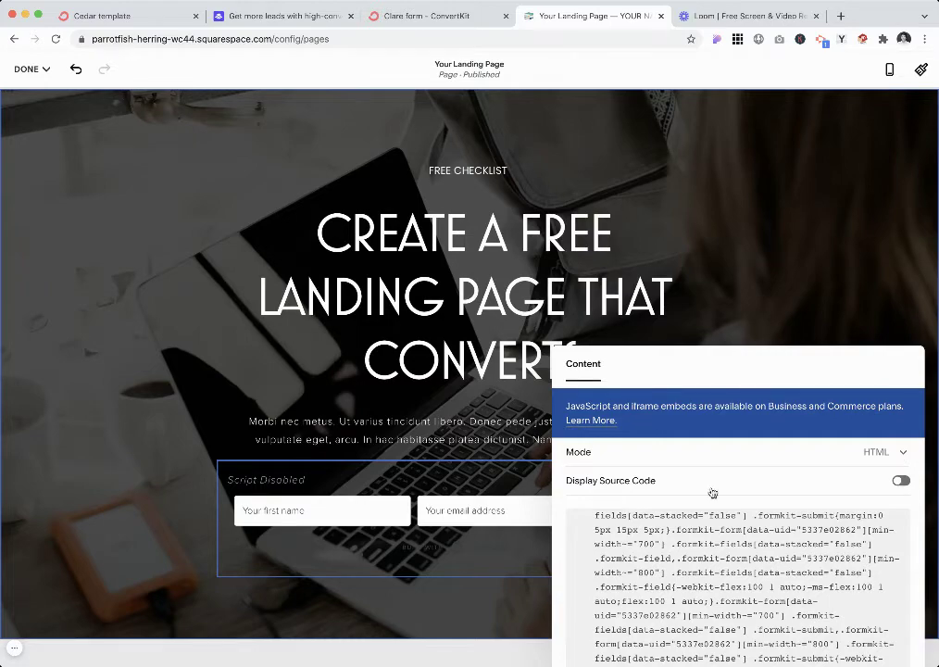
pyautogui.scroll(3, 719, 561)
pyautogui.scroll(1, 719, 561)
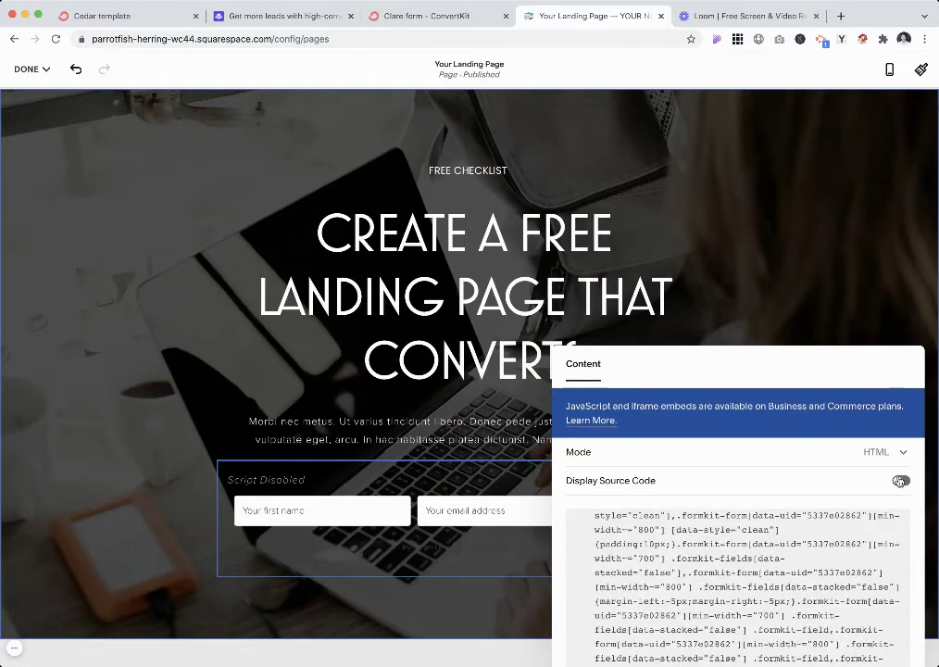
pyautogui.scroll(-8, 825, 524)
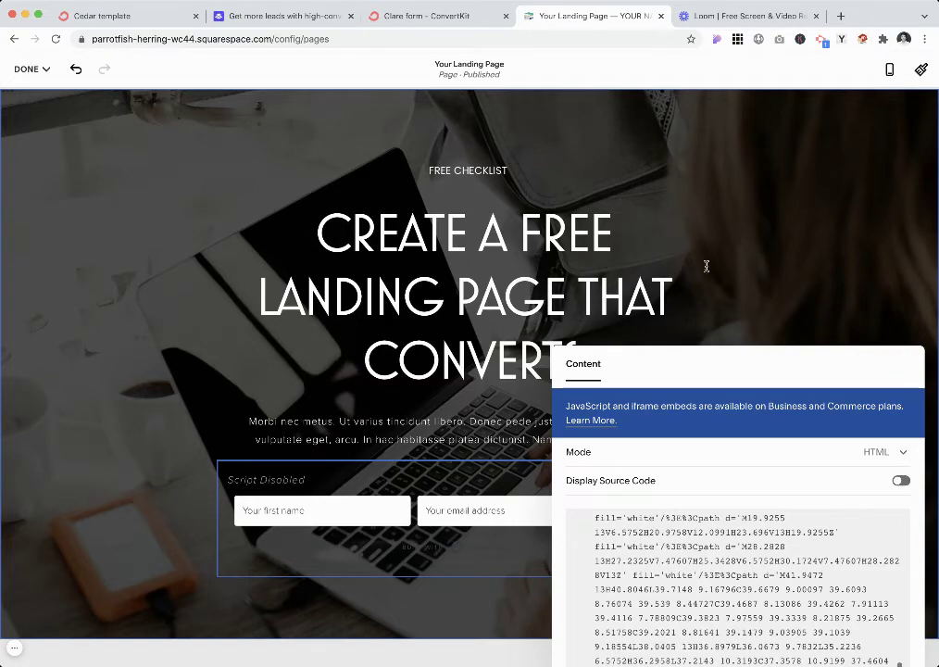
pyautogui.click(806, 257)
pyautogui.scroll(-3, 159, 434)
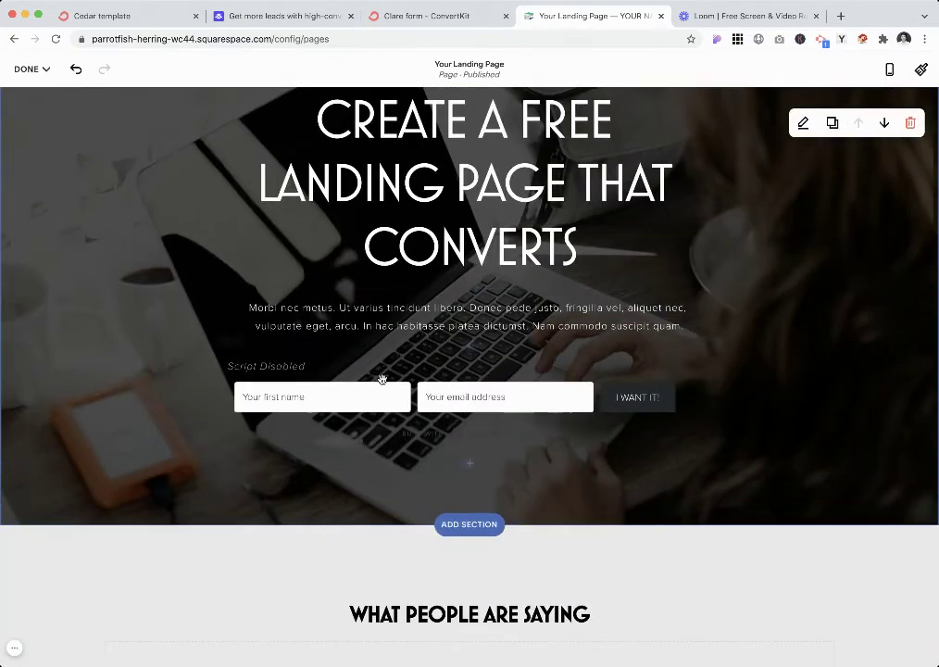
pyautogui.click(39, 88)
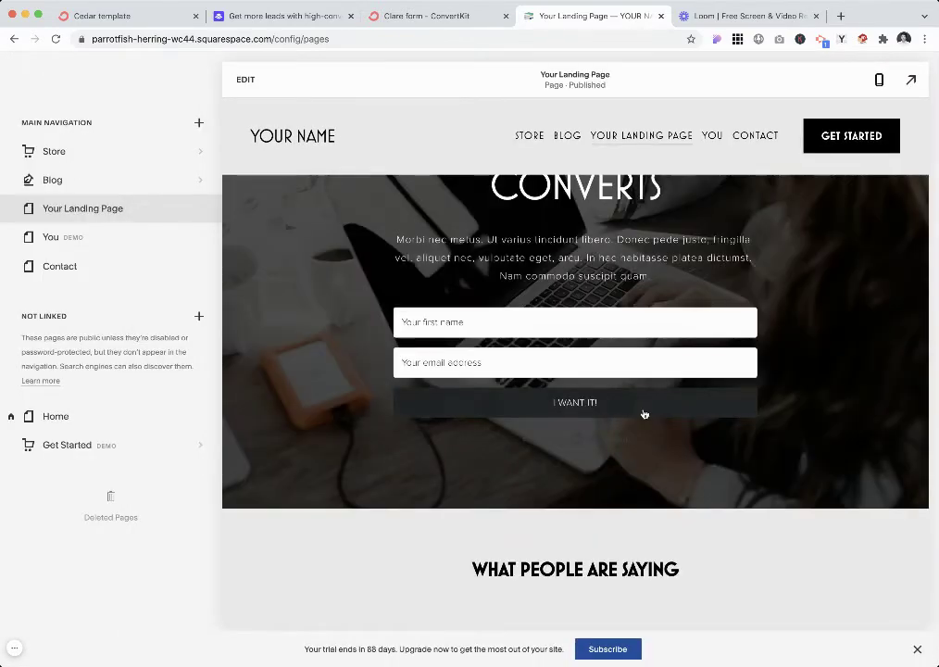
# Scroll the Your Landing Page preview to check the embedded signup form, then open its page settings
pyautogui.scroll(2, 713, 396)
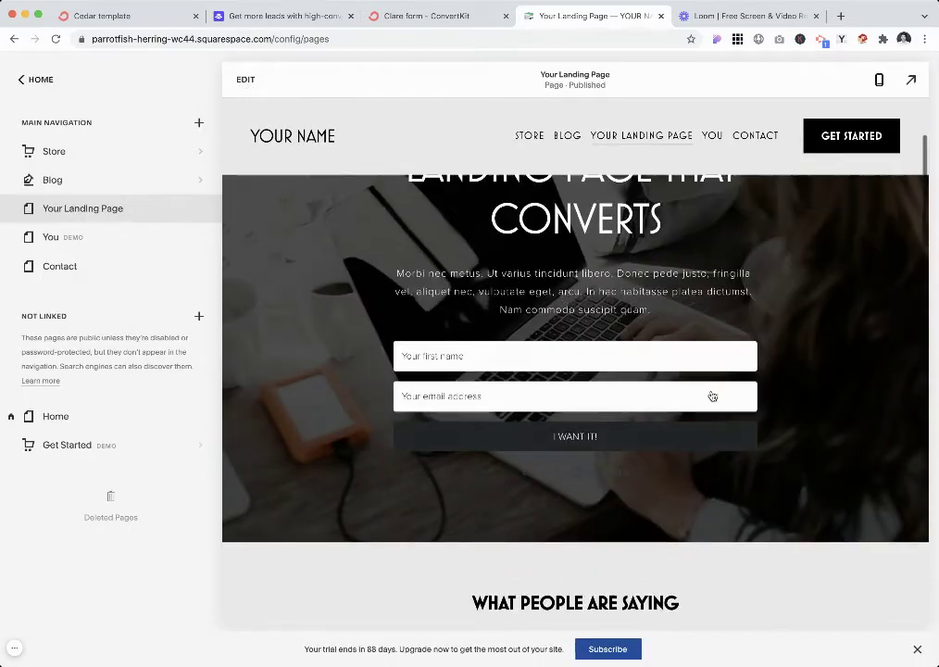
pyautogui.scroll(3, 693, 411)
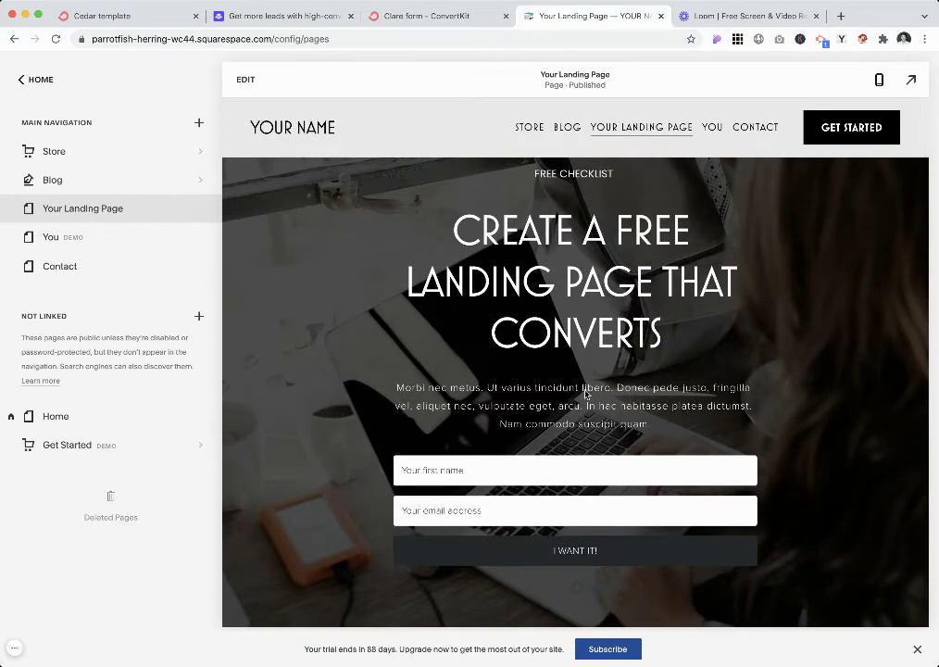
pyautogui.scroll(-2, 582, 269)
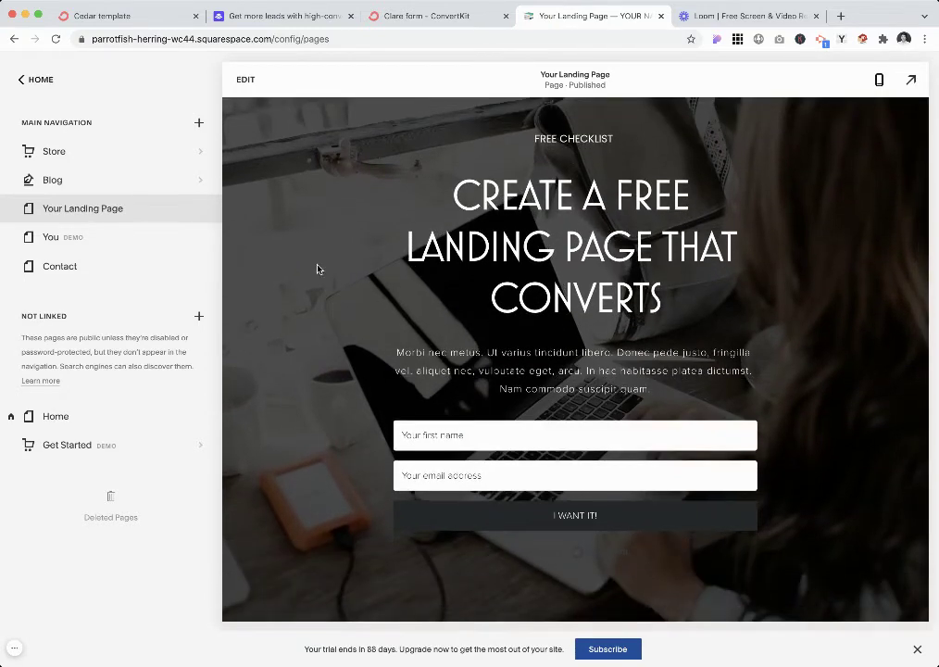
pyautogui.scroll(-2, 670, 404)
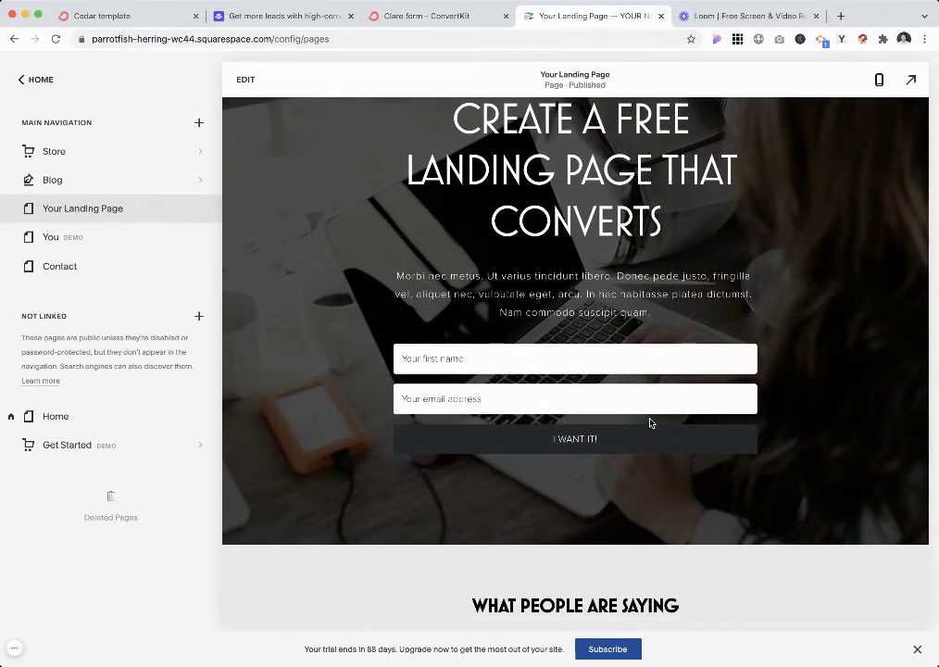
pyautogui.scroll(-2, 650, 423)
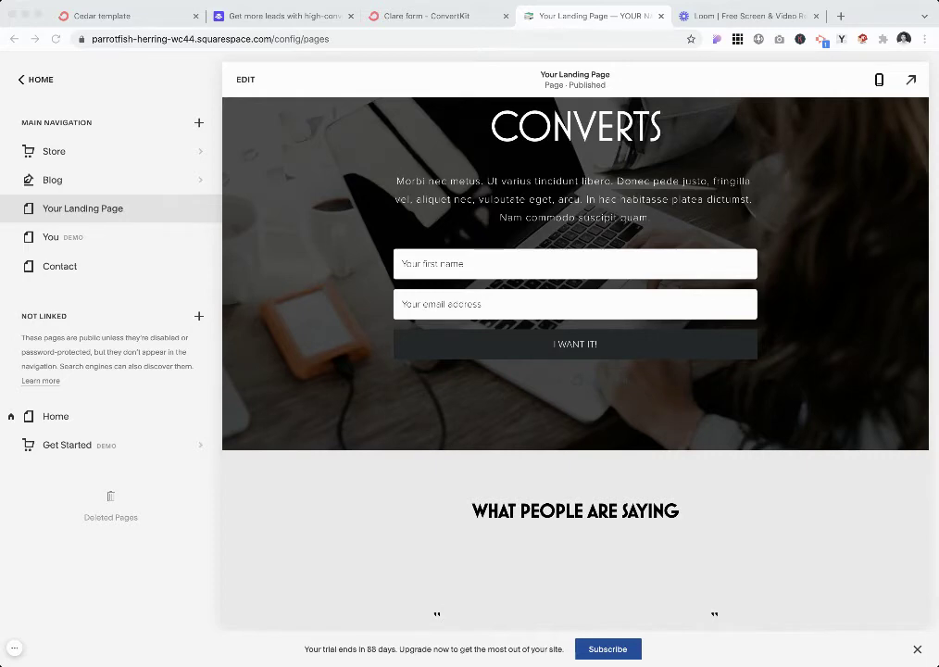
pyautogui.click(342, 346)
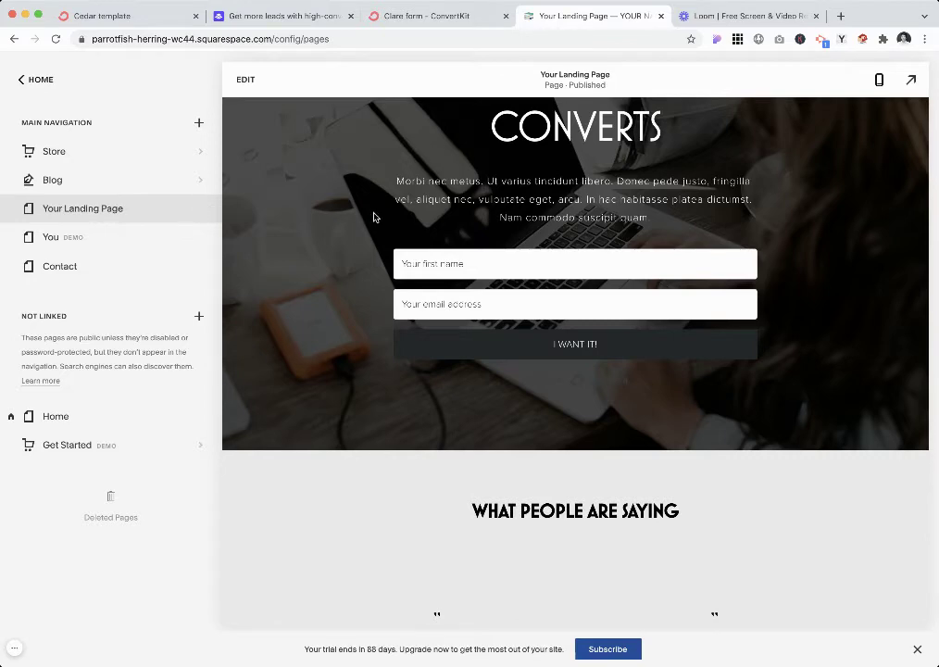
pyautogui.scroll(3, 374, 217)
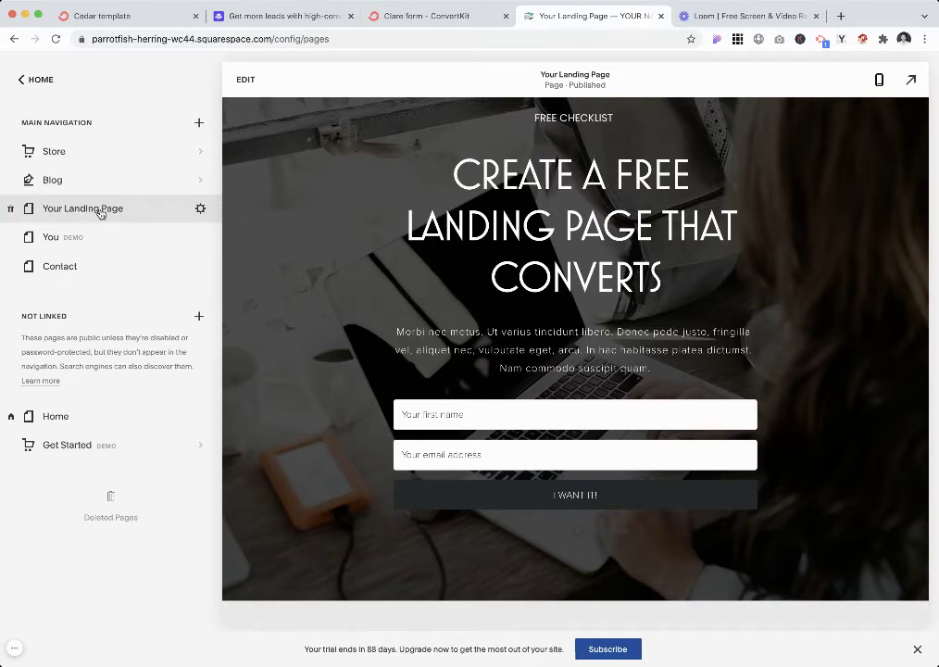
# Paste <style>header, footer{display:none;}</style> into the Advanced Page Header Code Injection and save
pyautogui.click(201, 209)
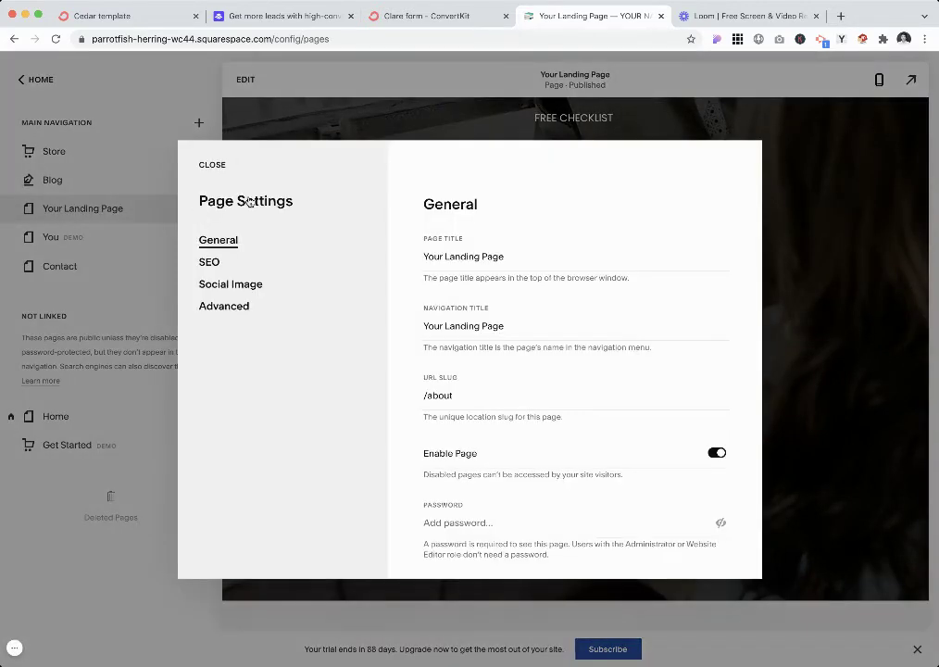
pyautogui.click(243, 308)
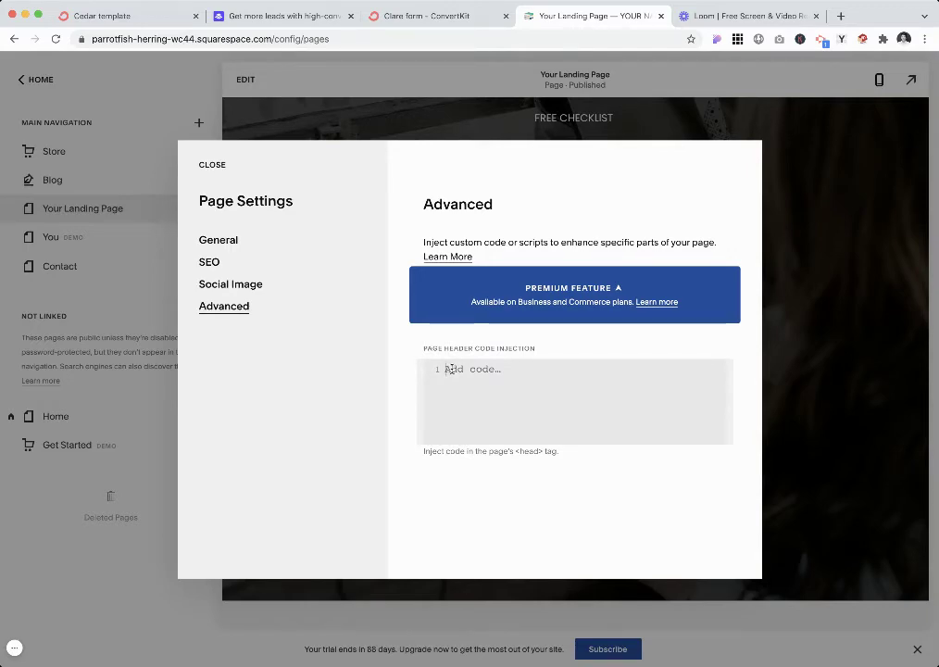
pyautogui.write('<style>   header, footer{     display:none;   } </style>')
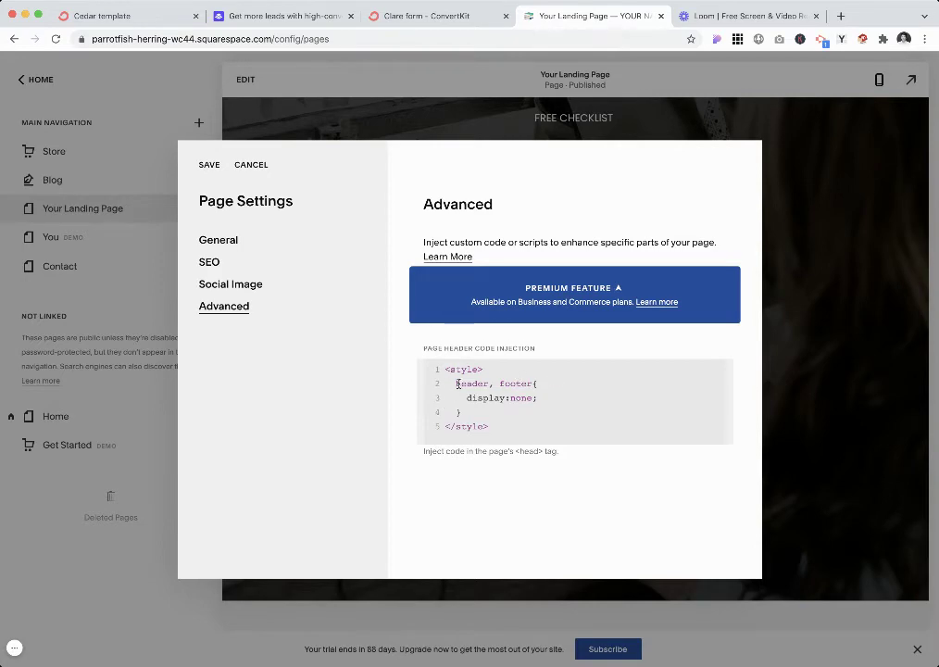
pyautogui.moveTo(452, 384); pyautogui.dragTo(470, 408)
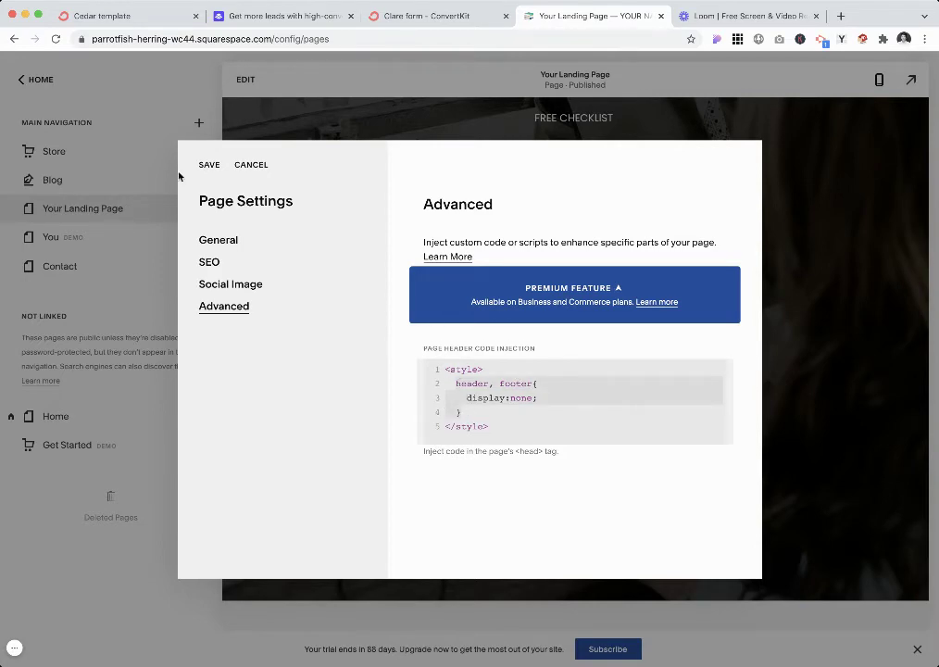
pyautogui.click(209, 165)
pyautogui.click(209, 165)
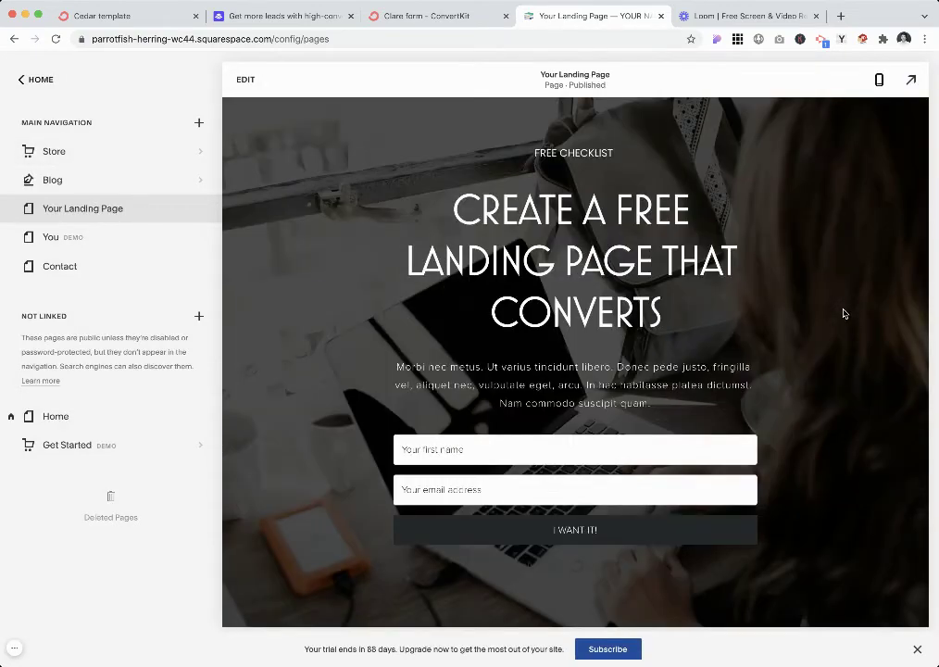
# Clear the header/footer hiding style from Your Landing Page's Page Header Code Injection and save
pyautogui.scroll(-5, 848, 420)
pyautogui.scroll(5, 848, 419)
pyautogui.scroll(-15, 735, 491)
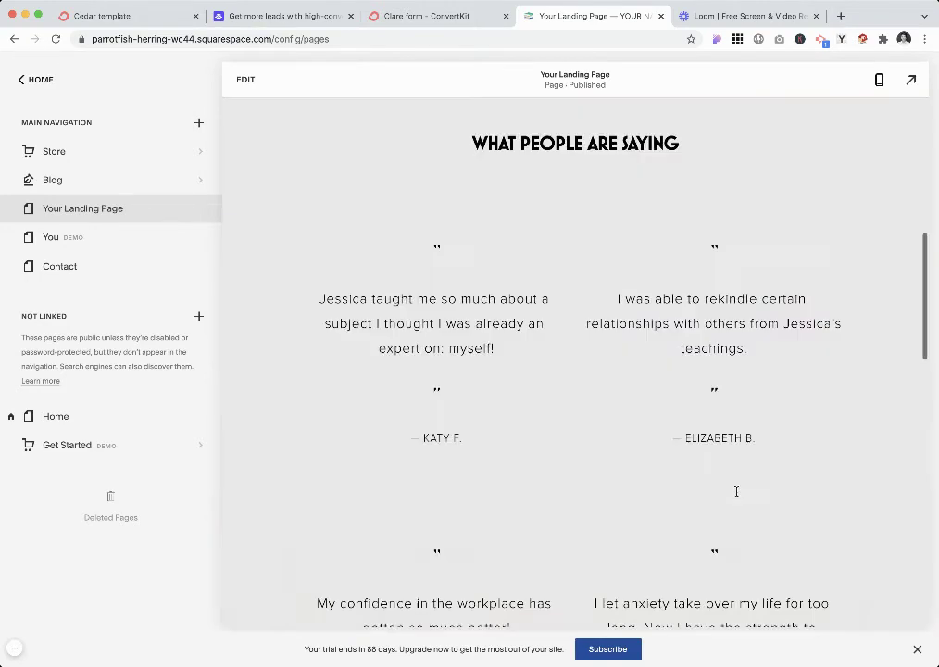
pyautogui.scroll(6, 836, 449)
pyautogui.scroll(9, 836, 449)
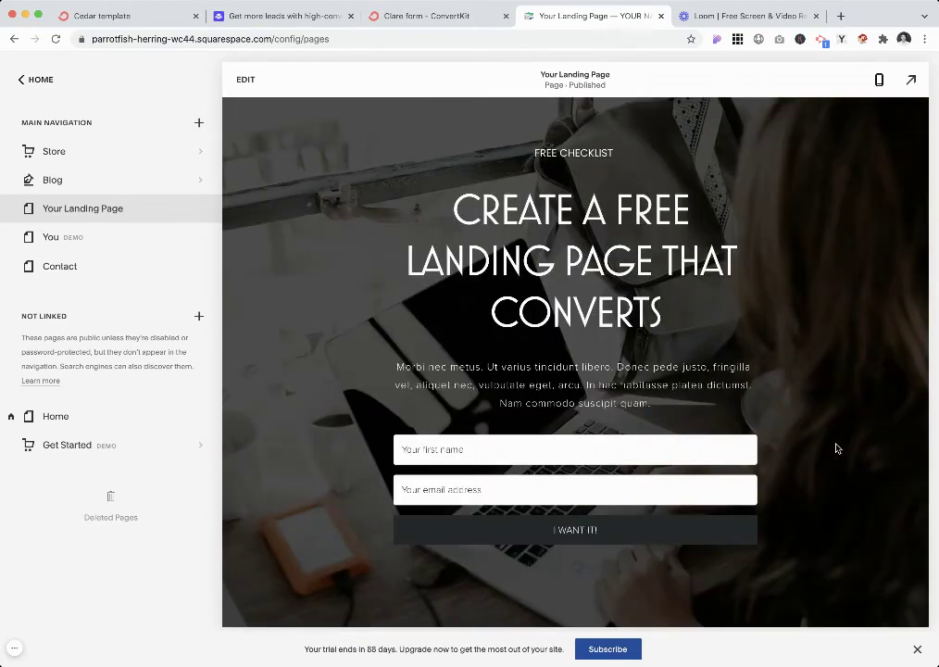
pyautogui.moveTo(126, 217)
pyautogui.click(202, 210)
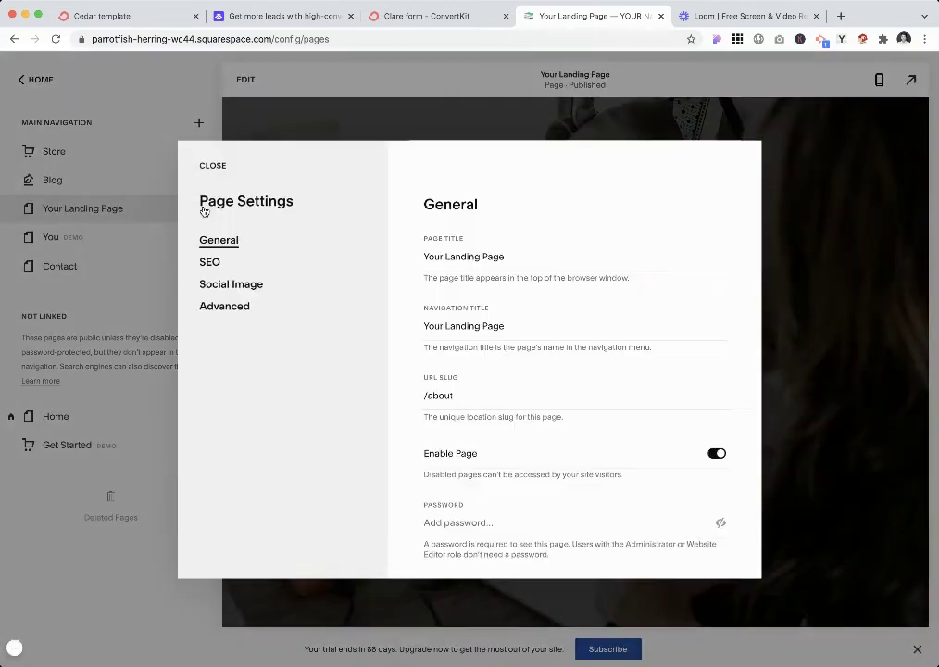
pyautogui.click(224, 307)
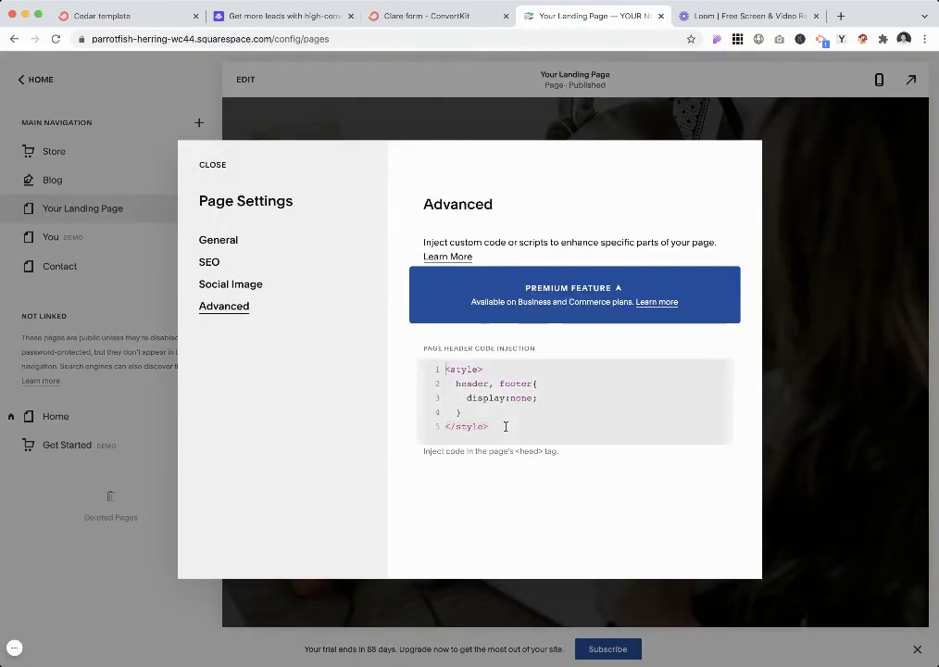
pyautogui.moveTo(445, 426); pyautogui.dragTo(439, 365)
pyautogui.press('BackSpace')
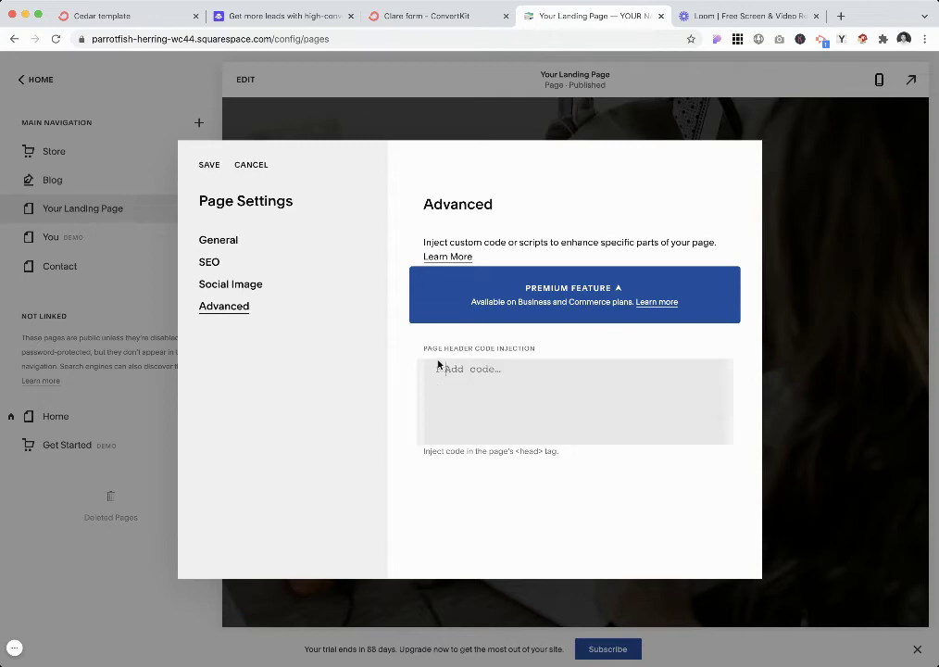
pyautogui.click(211, 164)
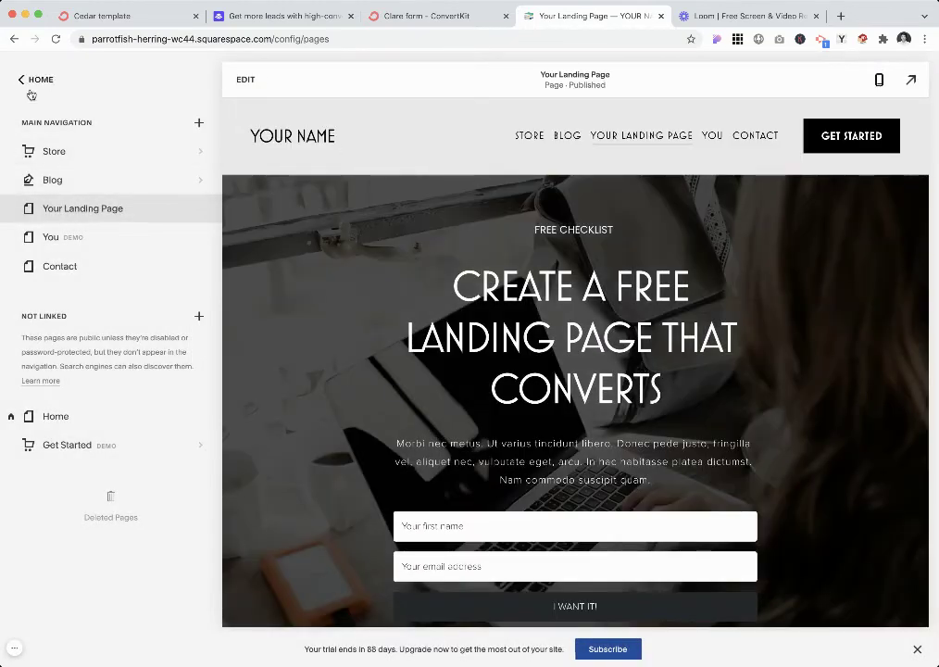
# Paste the header and footer hiding CSS into the site-wide Design > Custom CSS editor
pyautogui.click(19, 81)
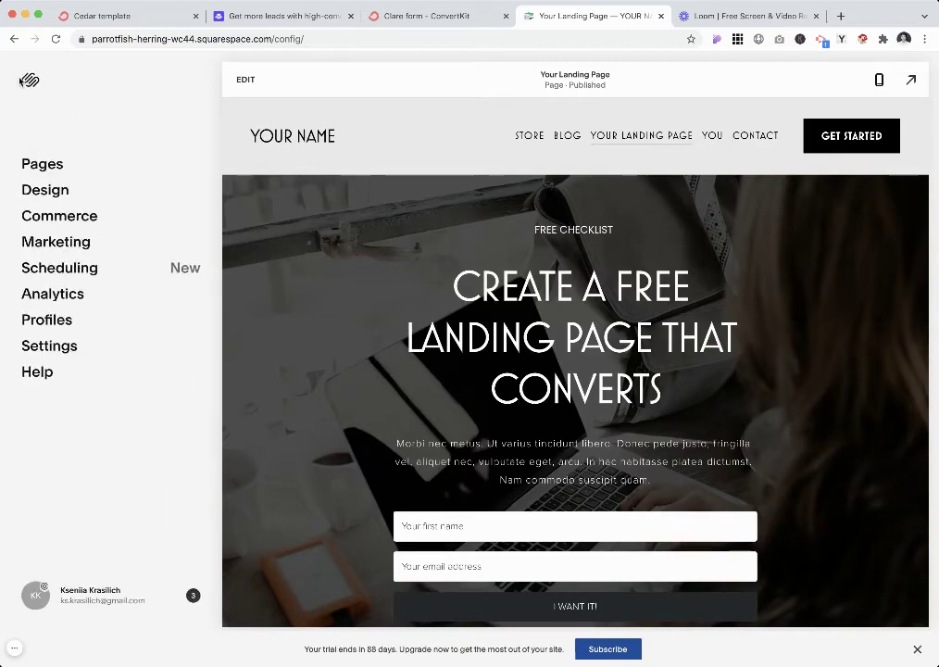
pyautogui.click(52, 194)
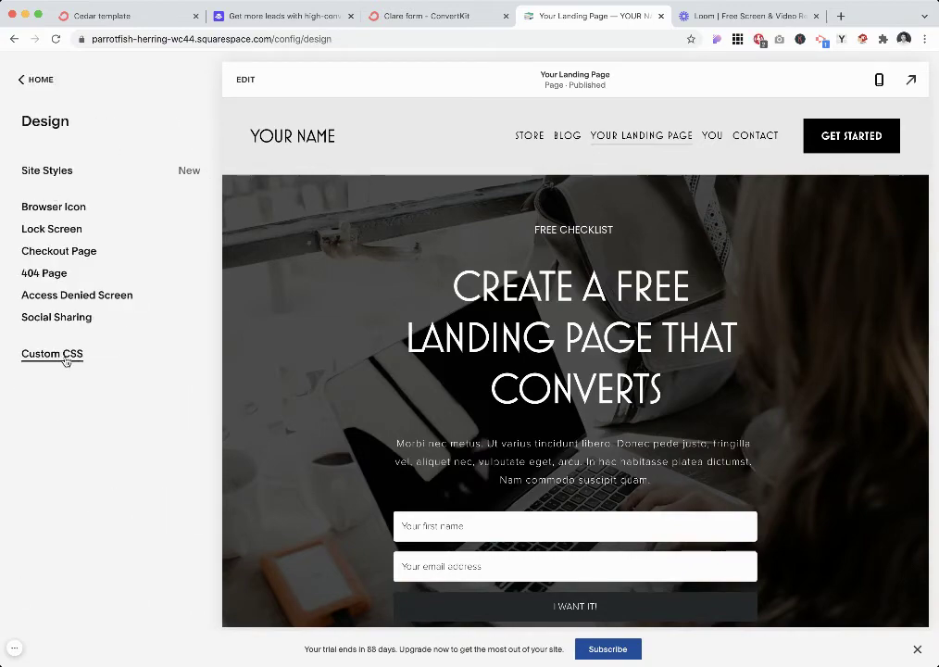
pyautogui.click(66, 360)
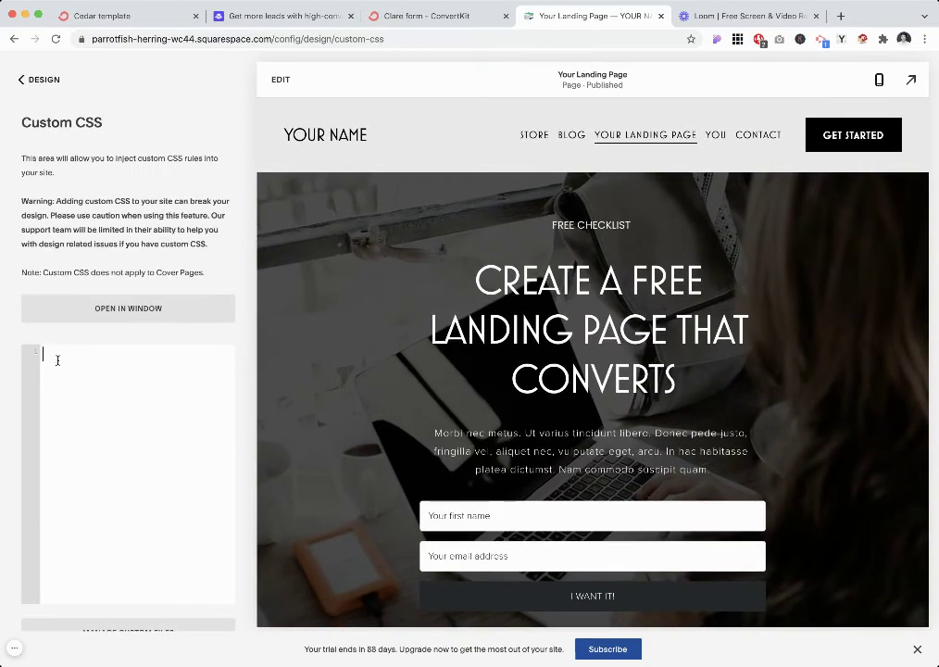
pyautogui.write('<style>   header, footer{     display:none;   } </style>')
# Strip the <style> and </style> lines and leading space, leaving only header, footer{display:none;}
pyautogui.moveTo(76, 353); pyautogui.dragTo(8, 359)
pyautogui.press('BackSpace')
pyautogui.moveTo(82, 411); pyautogui.dragTo(37, 420)
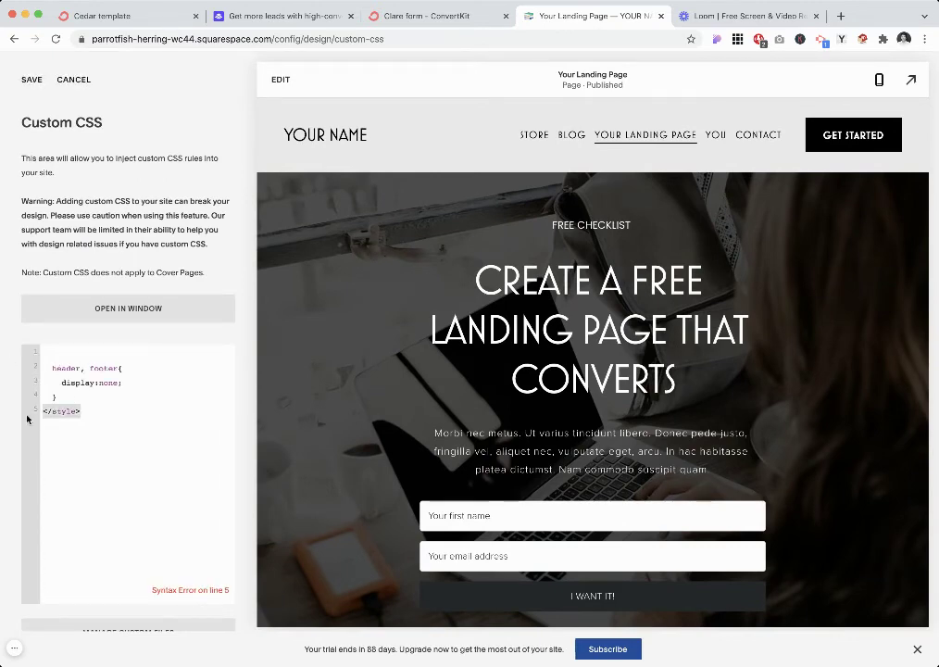
pyautogui.press('BackSpace')
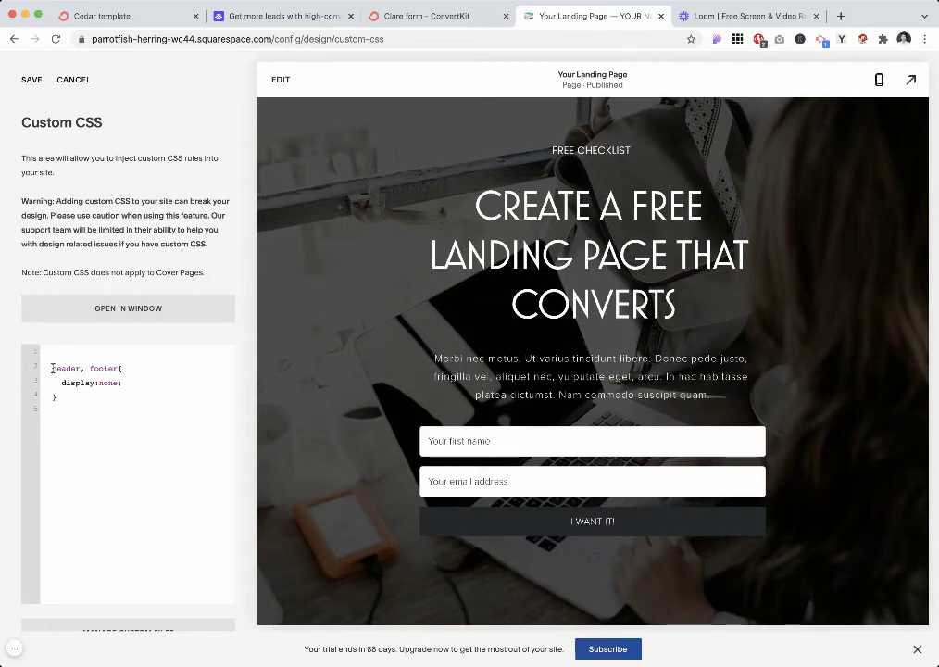
pyautogui.click(52, 368)
pyautogui.press('BackSpace')
# Save the custom CSS and view the Home page preview, now without a header, in Pages
pyautogui.click(32, 81)
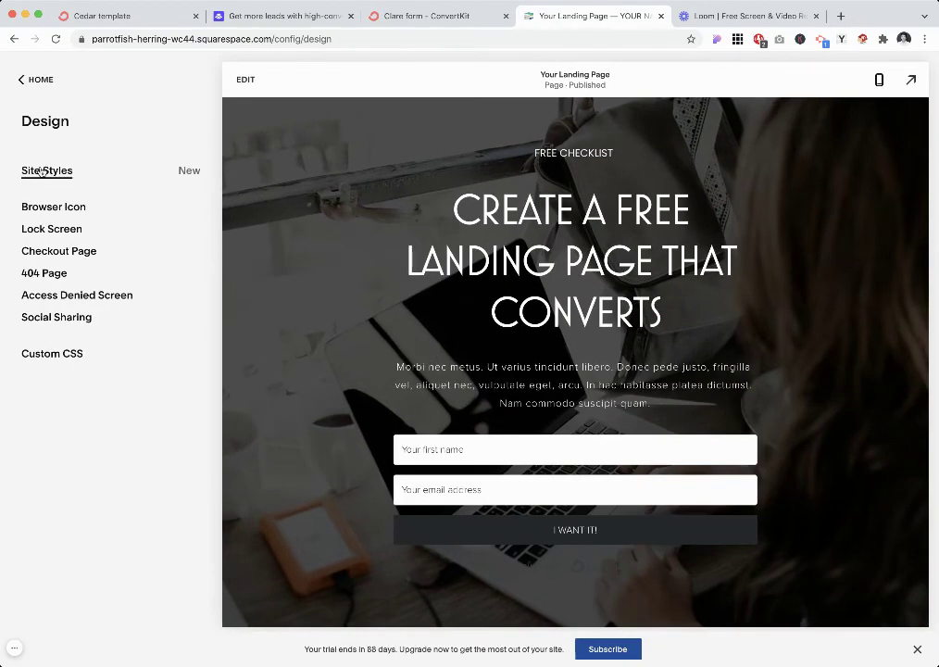
pyautogui.click(19, 79)
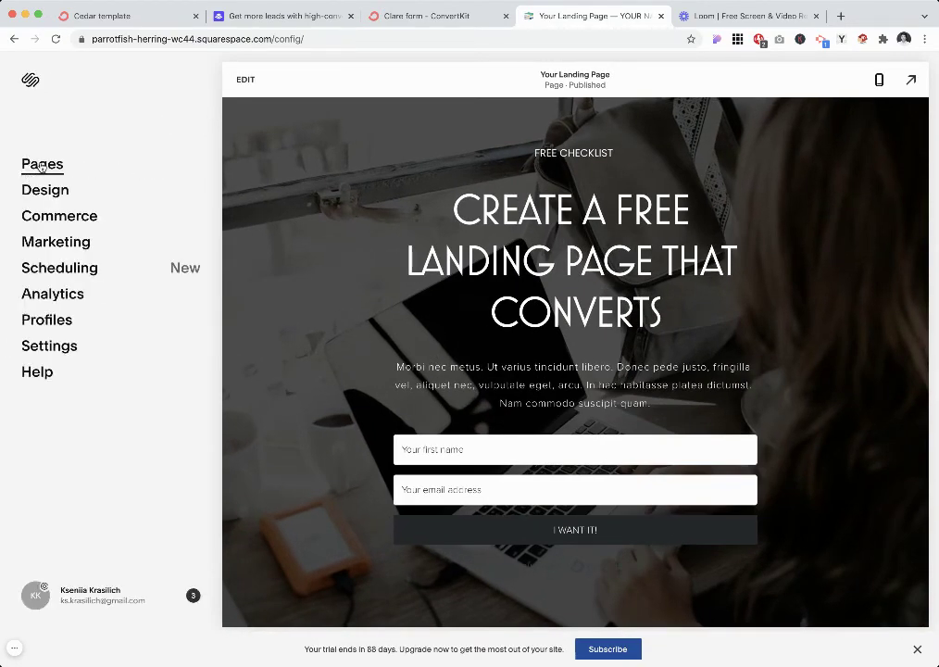
pyautogui.click(42, 161)
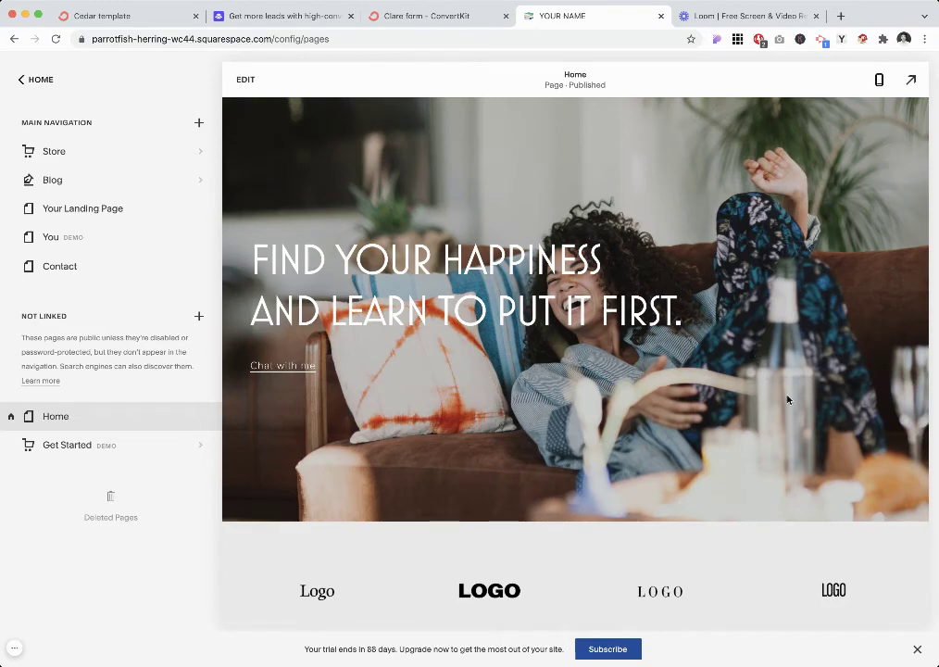
pyautogui.scroll(-10, 730, 449)
pyautogui.scroll(10, 686, 348)
# Revisit Design > Custom CSS, then return to the Pages list beside the Home preview
pyautogui.click(20, 80)
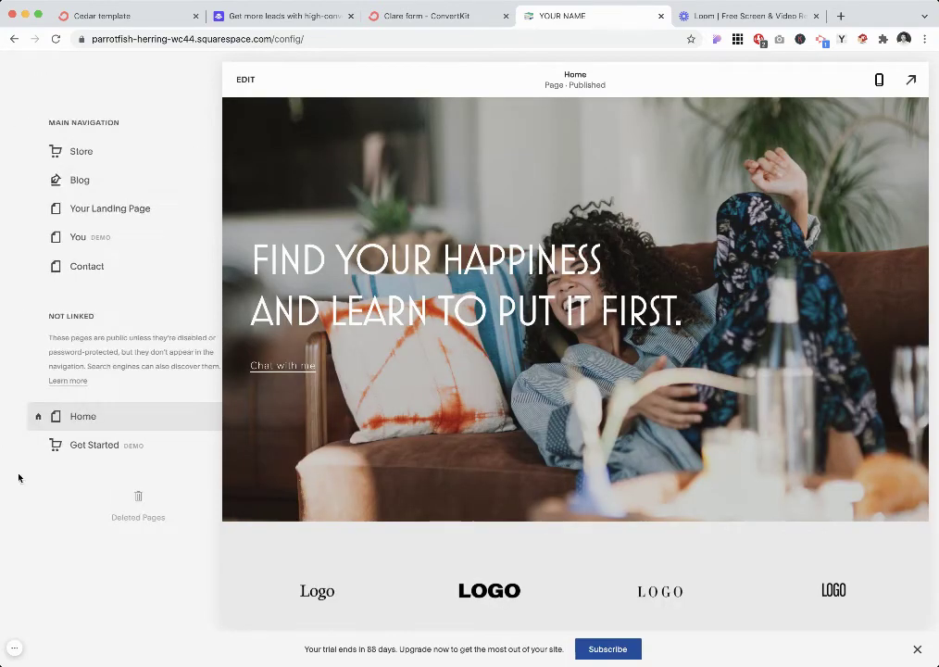
pyautogui.click(45, 190)
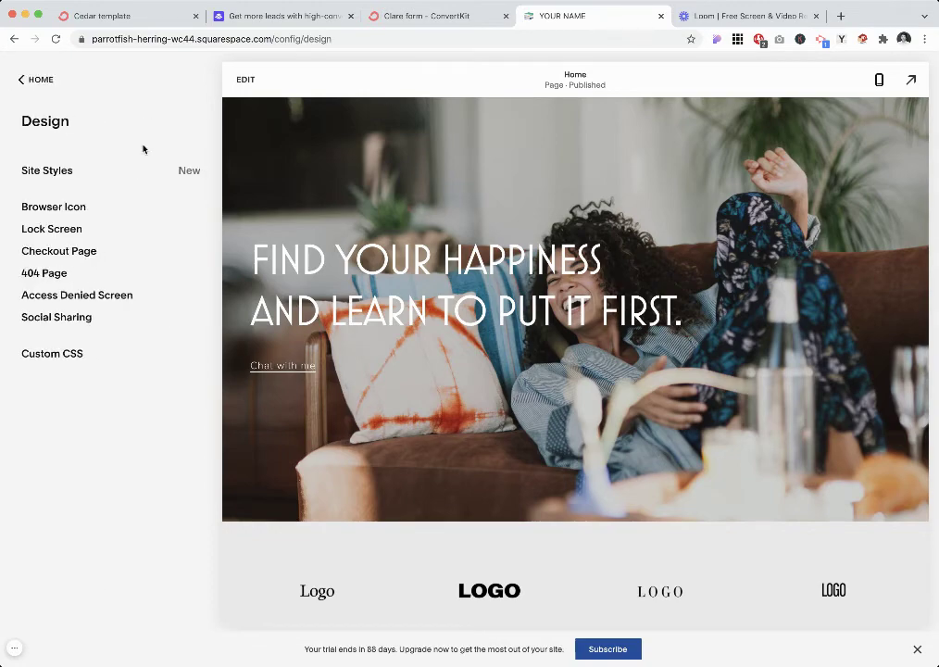
pyautogui.click(52, 354)
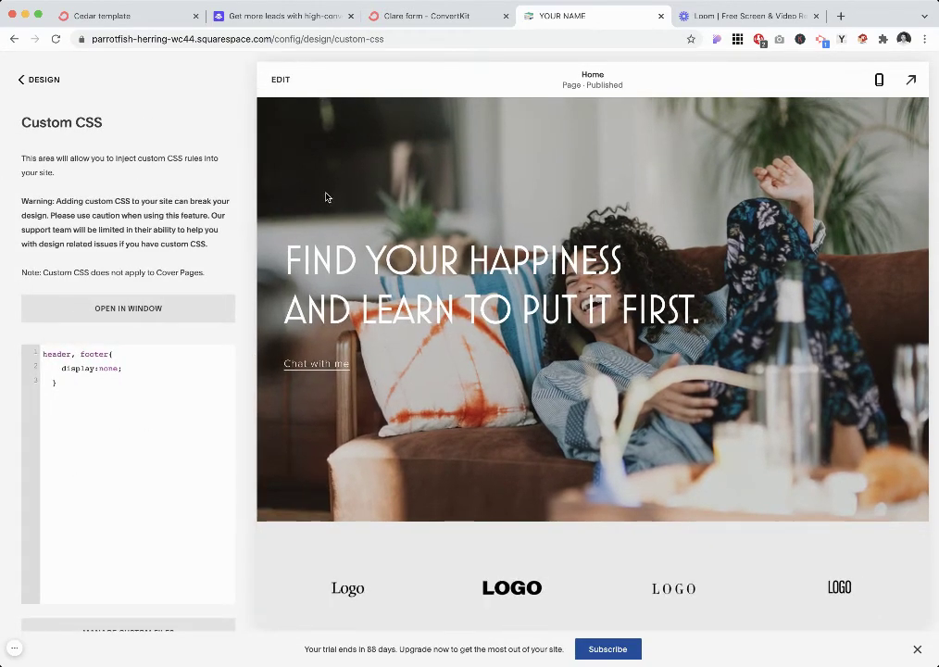
pyautogui.click(19, 80)
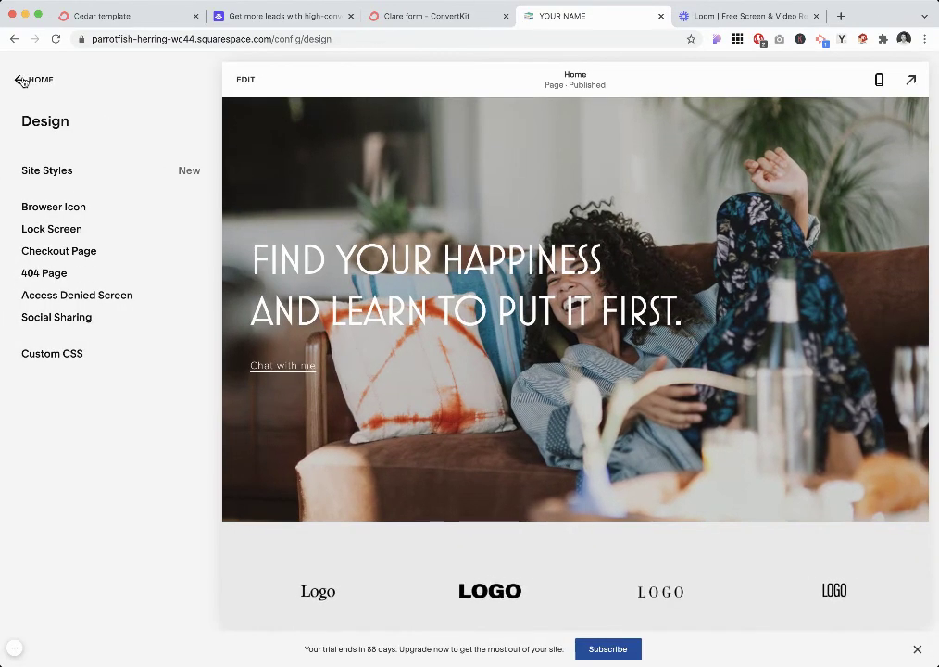
pyautogui.click(23, 80)
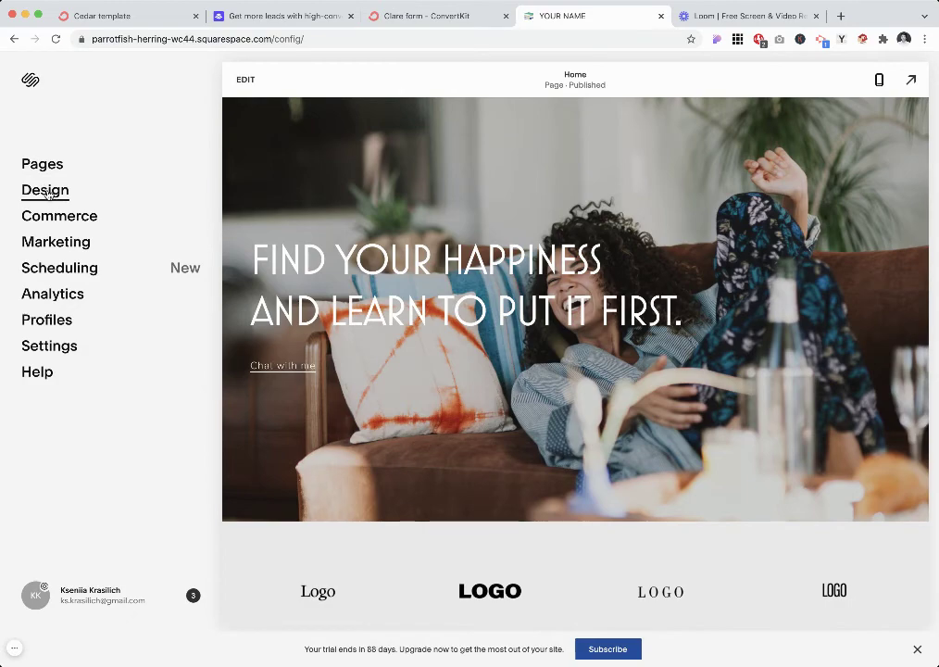
pyautogui.click(42, 164)
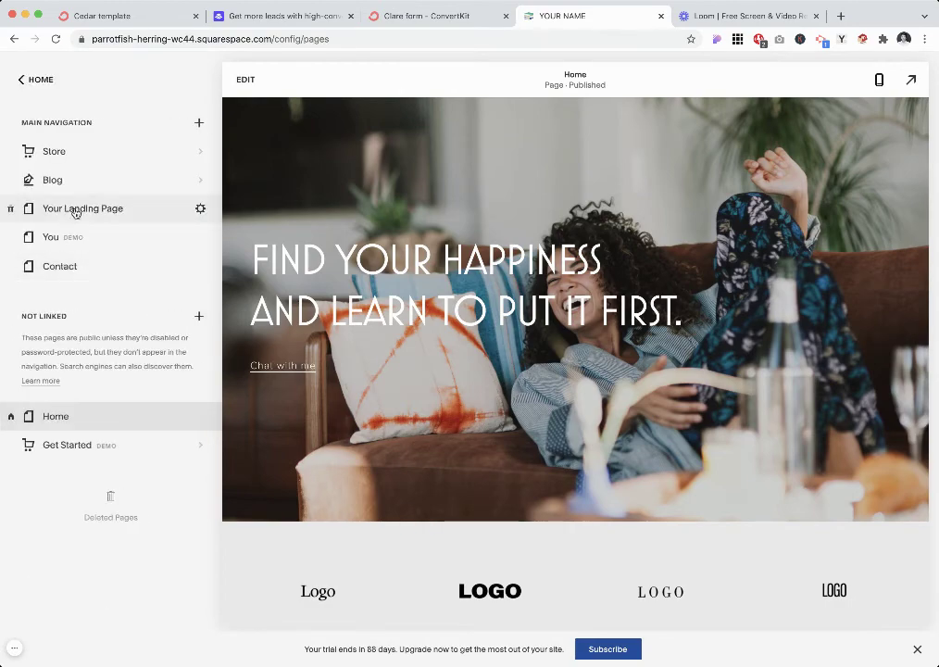
# With Your Landing Page previewed, reopen Design > Custom CSS and overlay element IDs using ID Finder
pyautogui.click(76, 210)
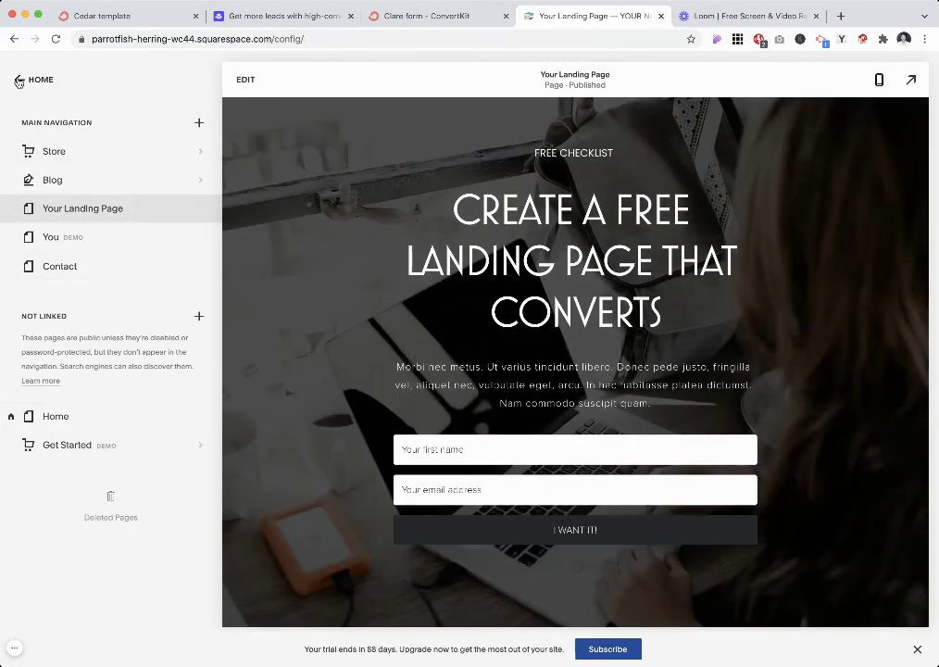
pyautogui.click(18, 81)
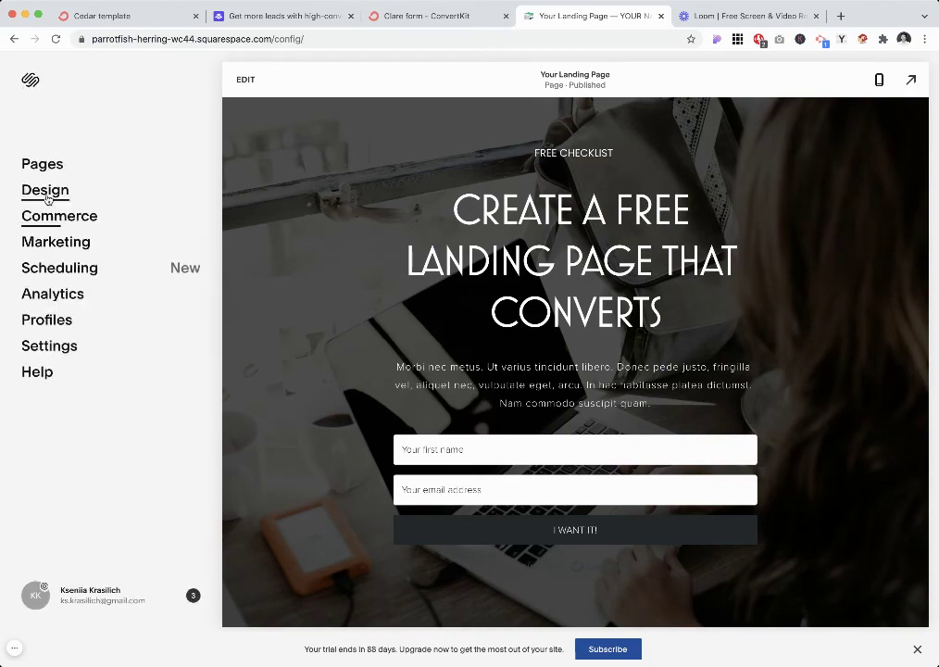
pyautogui.click(92, 179)
pyautogui.click(70, 352)
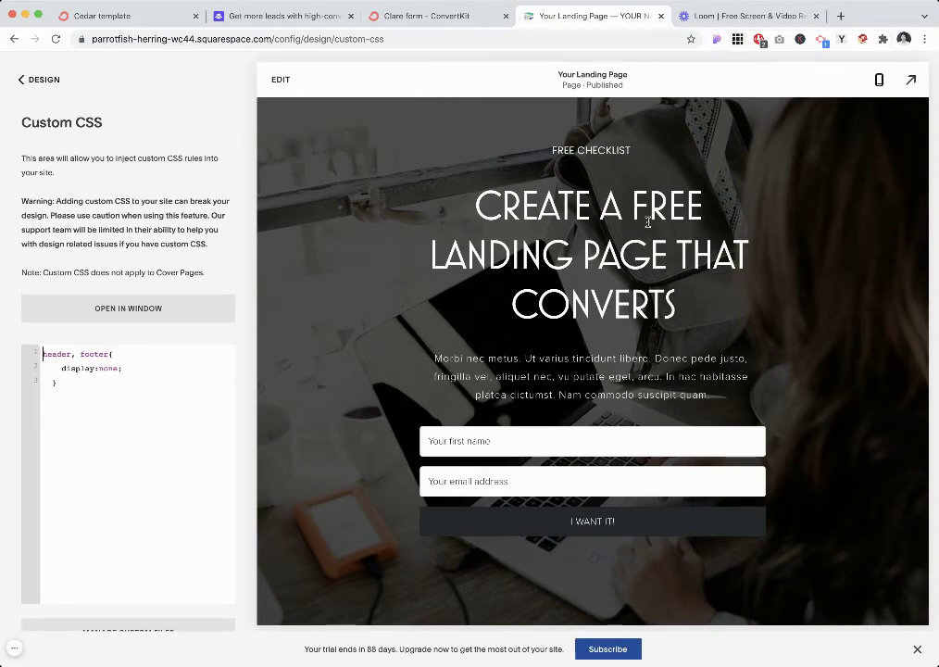
pyautogui.click(738, 40)
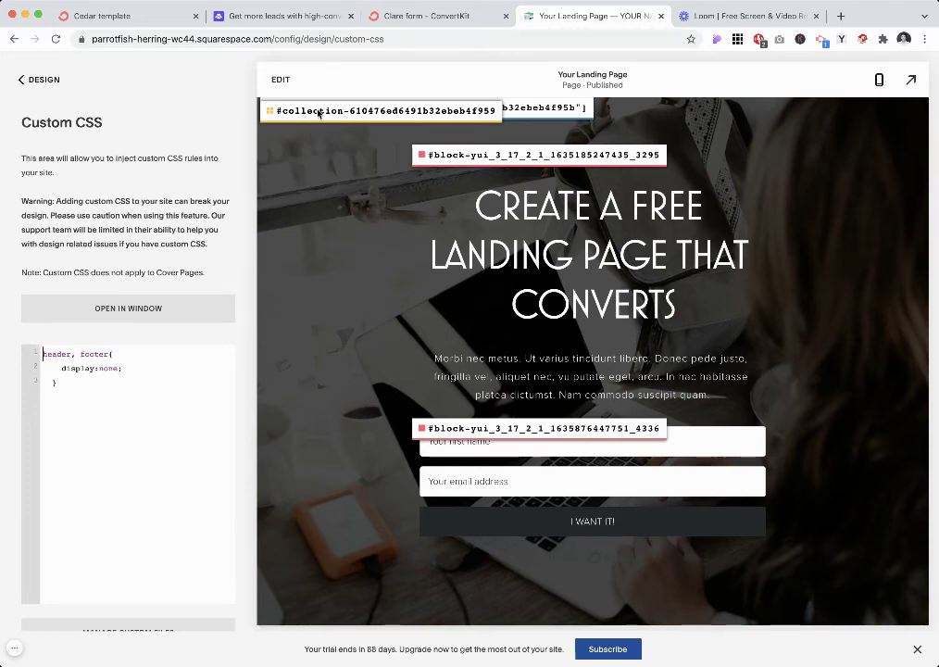
# Add an empty #collection-610476ed6491b32ebeb4f959 { } block on the first CSS line
pyautogui.click(350, 112)
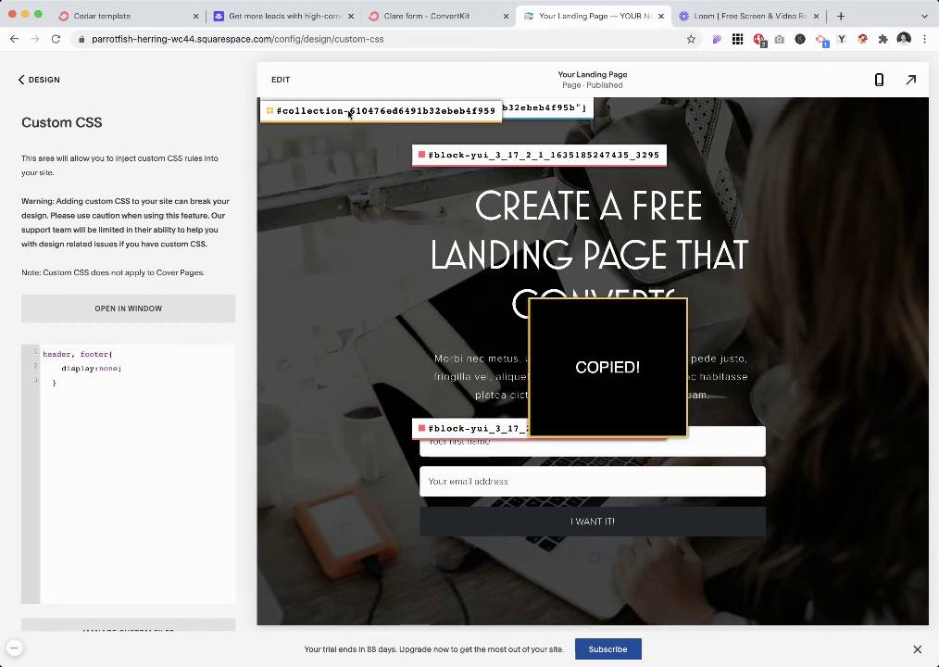
pyautogui.press('Return')
pyautogui.press('Return')
pyautogui.click(55, 357)
pyautogui.write('#collection-610476ed6491b32ebeb4f959')
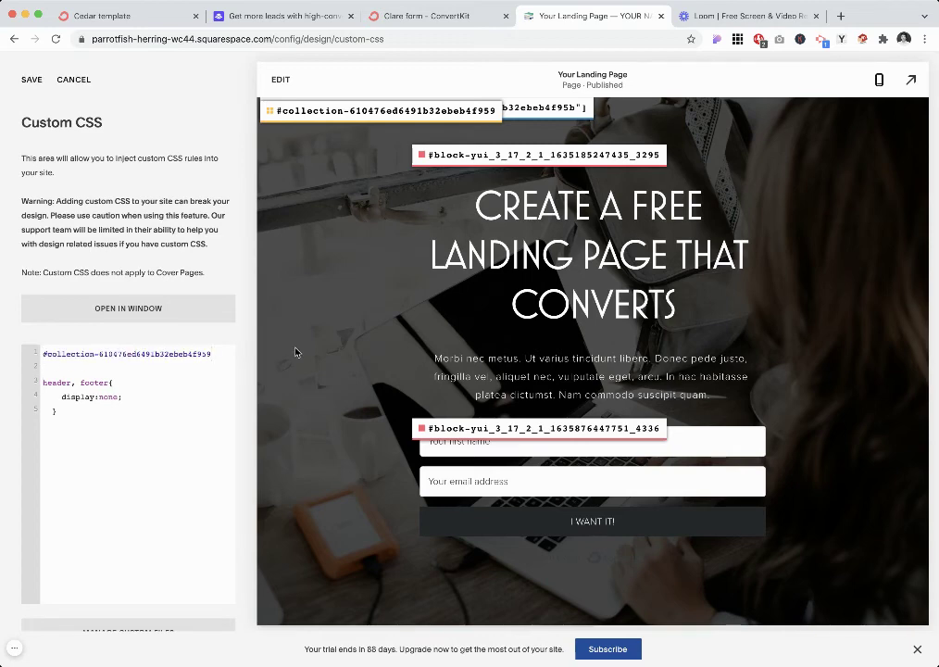
pyautogui.write('{')
pyautogui.press('Return')
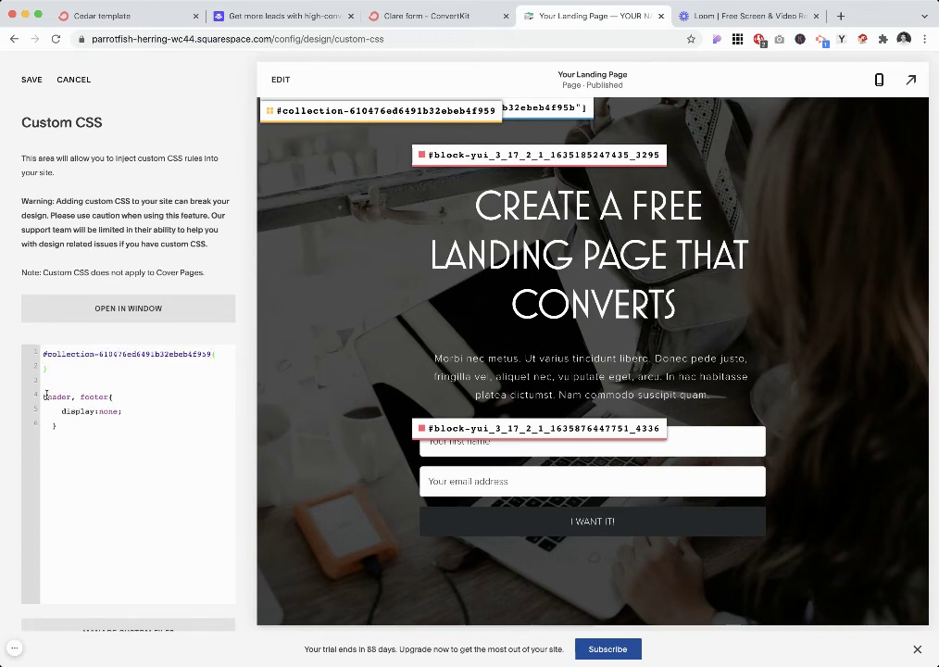
pyautogui.write('}')
# Move the header, footer hiding rule inside the collection block and save the CSS
pyautogui.moveTo(44, 396); pyautogui.dragTo(100, 453)
pyautogui.press('super+c')
pyautogui.press('BackSpace')
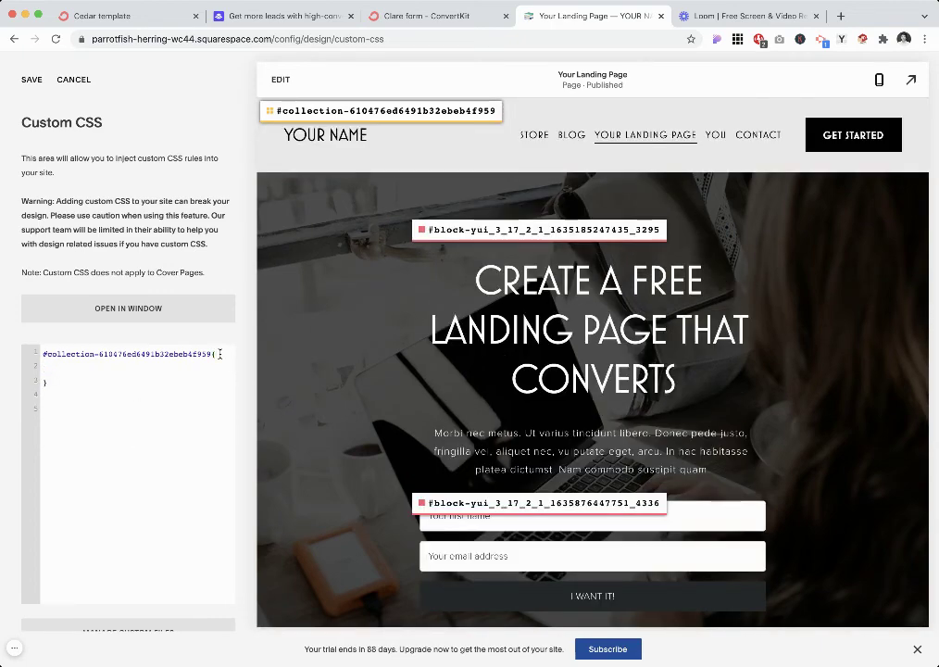
pyautogui.press('super+v')
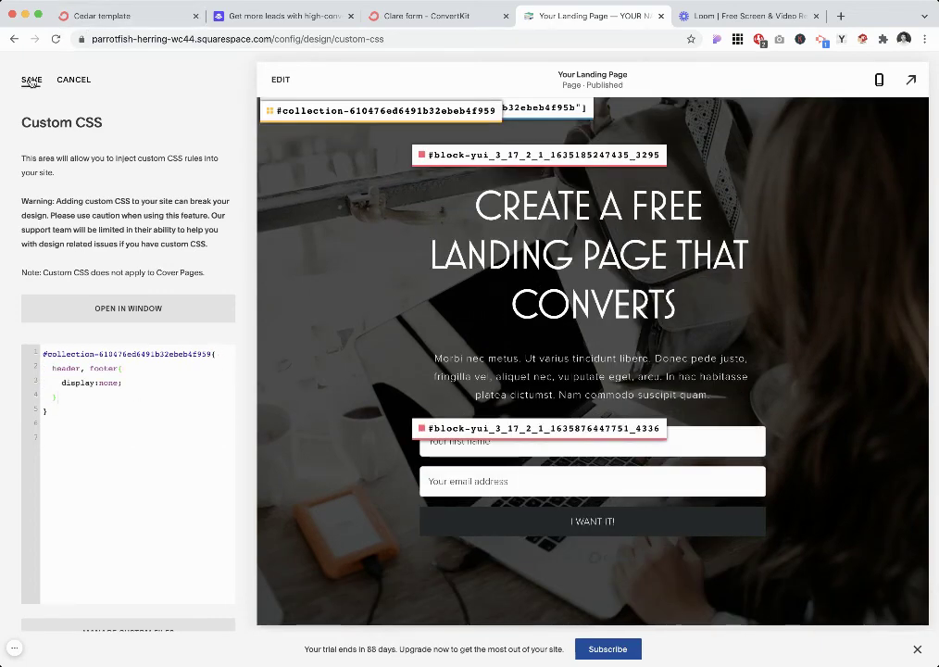
pyautogui.click(31, 78)
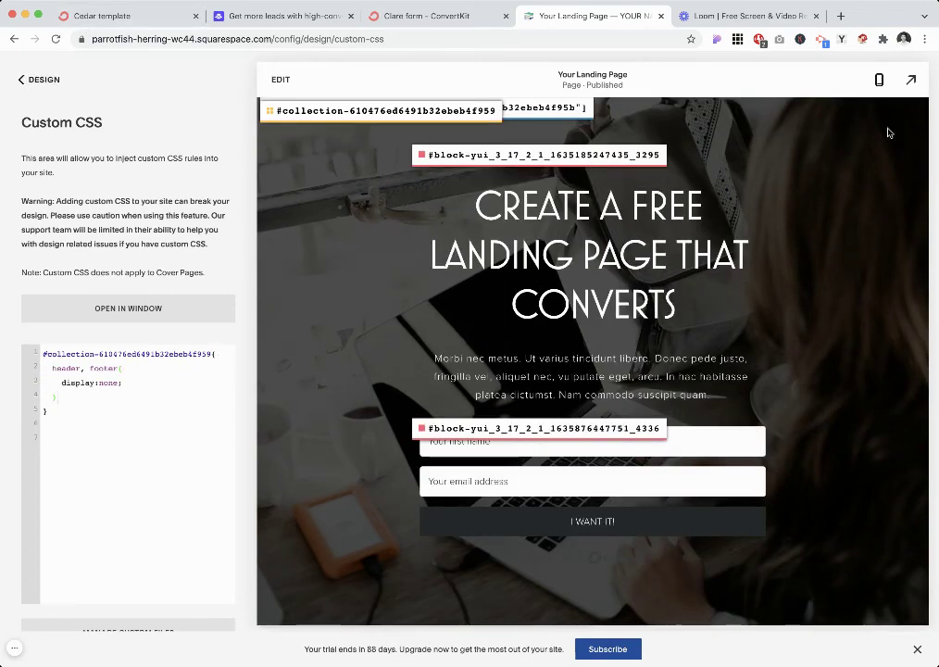
# Turn off the ID Finder labels and back out of Design to the main site menu
pyautogui.click(748, 40)
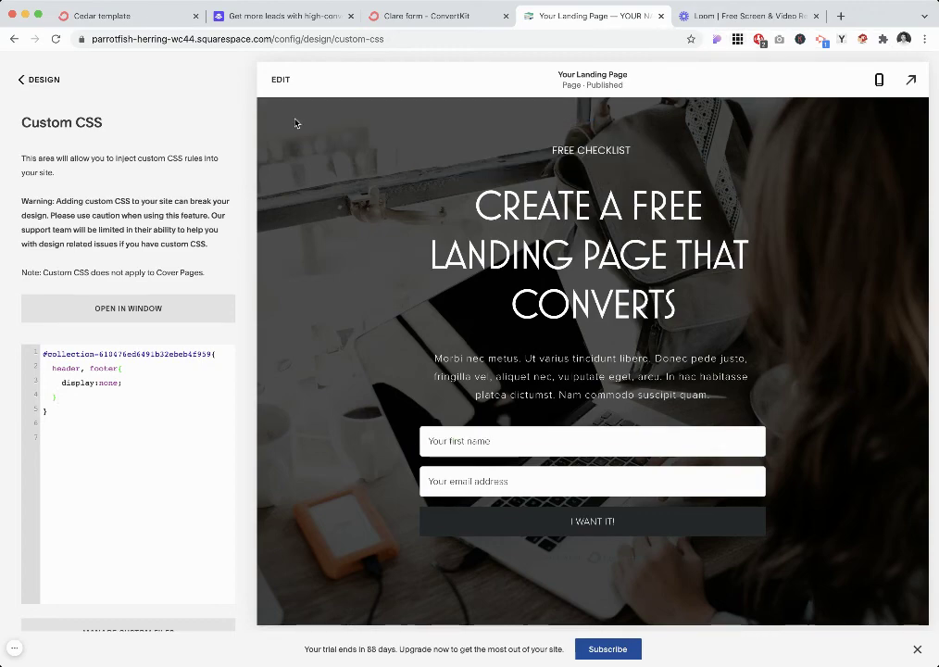
pyautogui.click(20, 80)
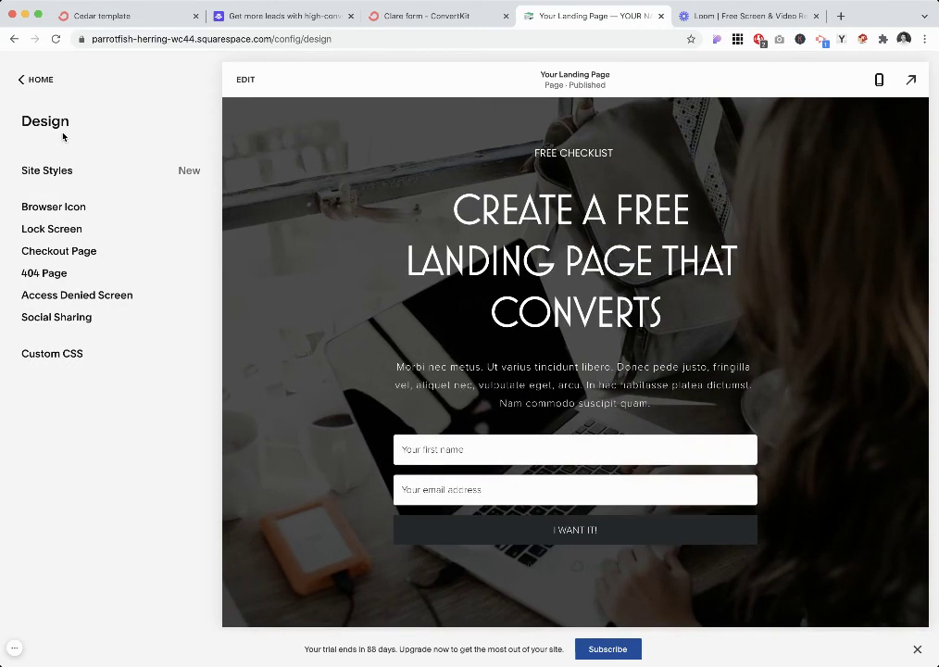
pyautogui.scroll(-10, 710, 329)
pyautogui.scroll(-15, 802, 373)
pyautogui.scroll(10, 803, 373)
pyautogui.scroll(3, 802, 357)
pyautogui.click(26, 80)
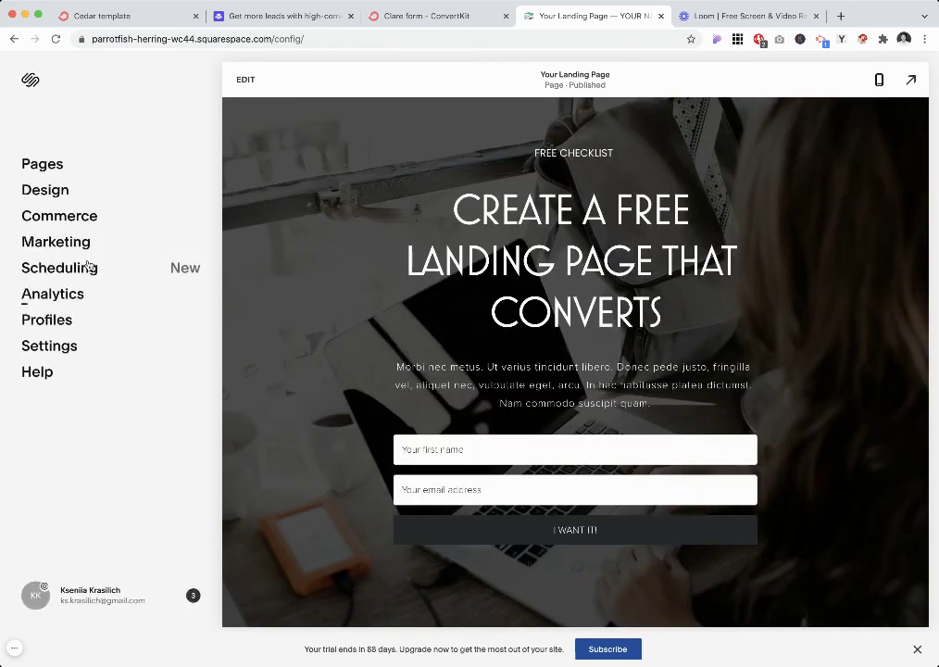
# Preview the Home page and scroll through it, confirming its header and footer still show
pyautogui.click(45, 166)
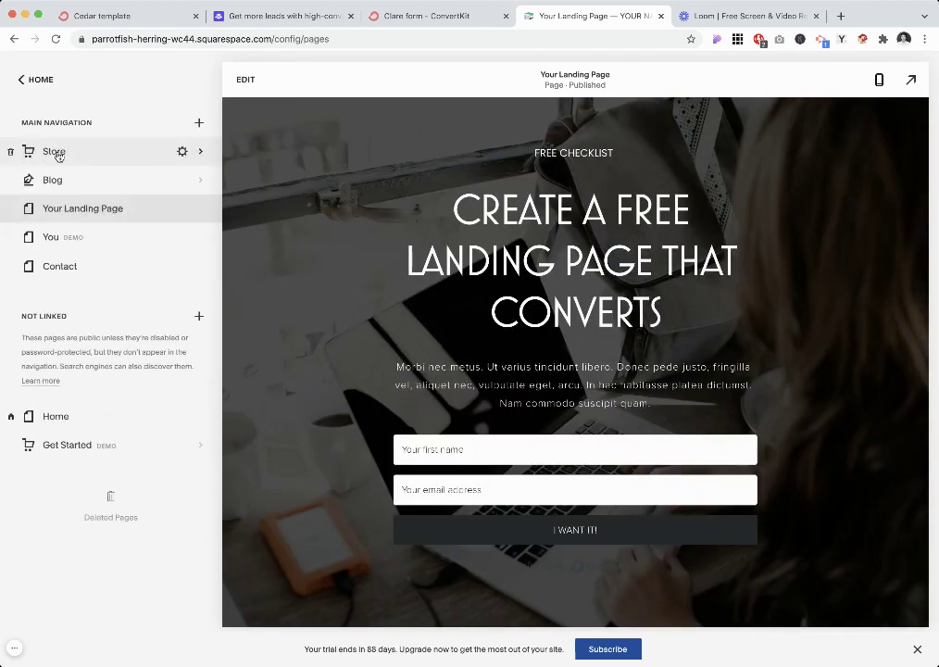
pyautogui.click(61, 417)
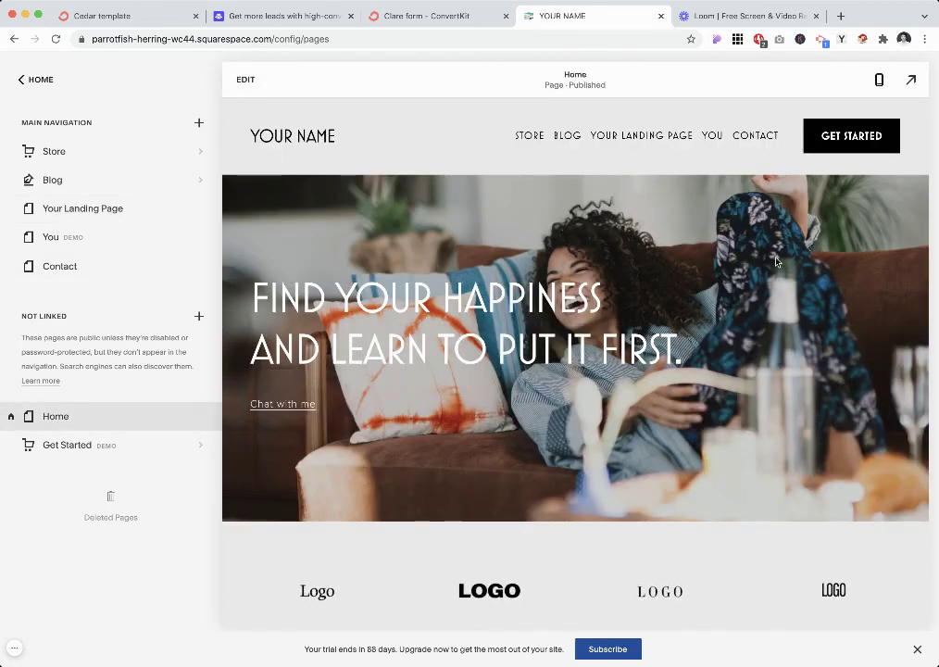
pyautogui.scroll(-20, 776, 262)
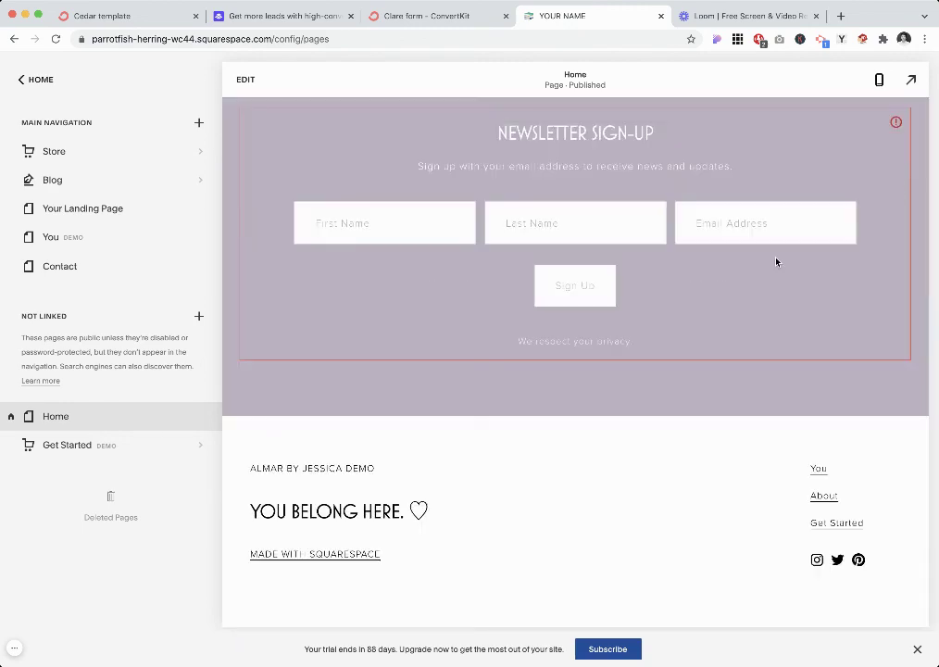
pyautogui.scroll(10, 556, 287)
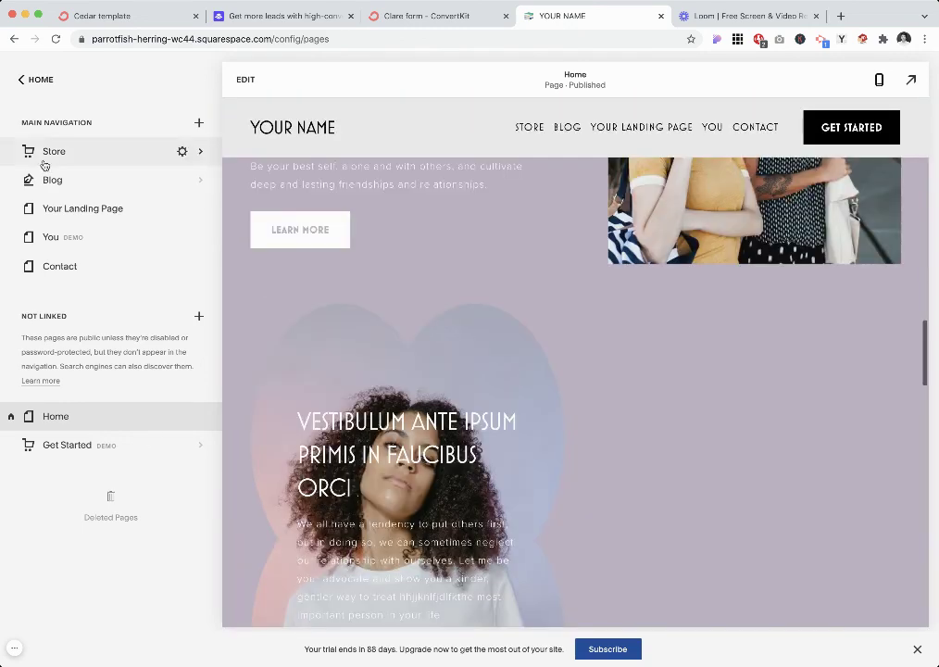
pyautogui.click(20, 79)
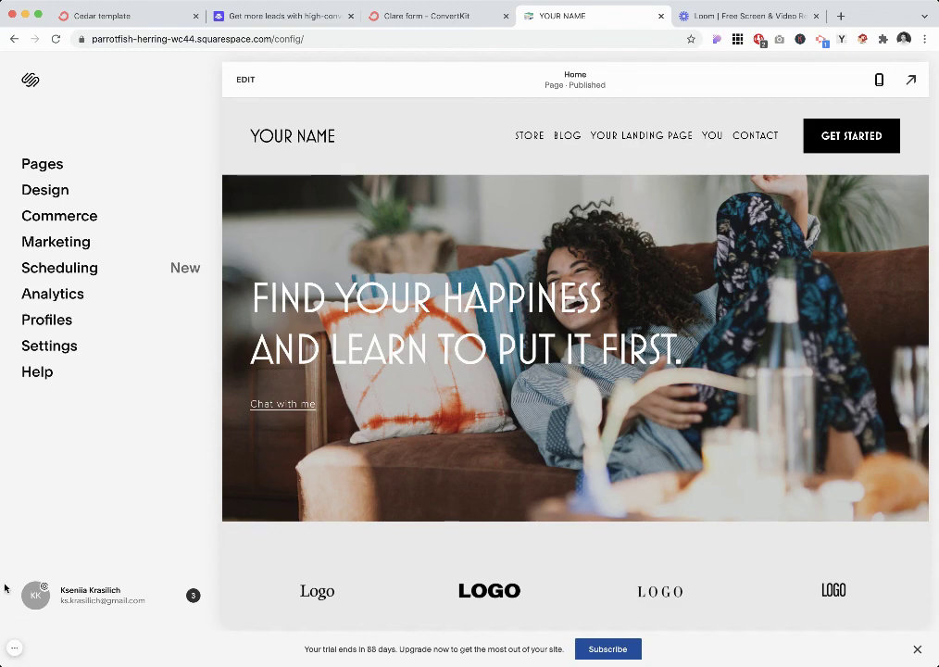
pyautogui.moveTo(16, 653)
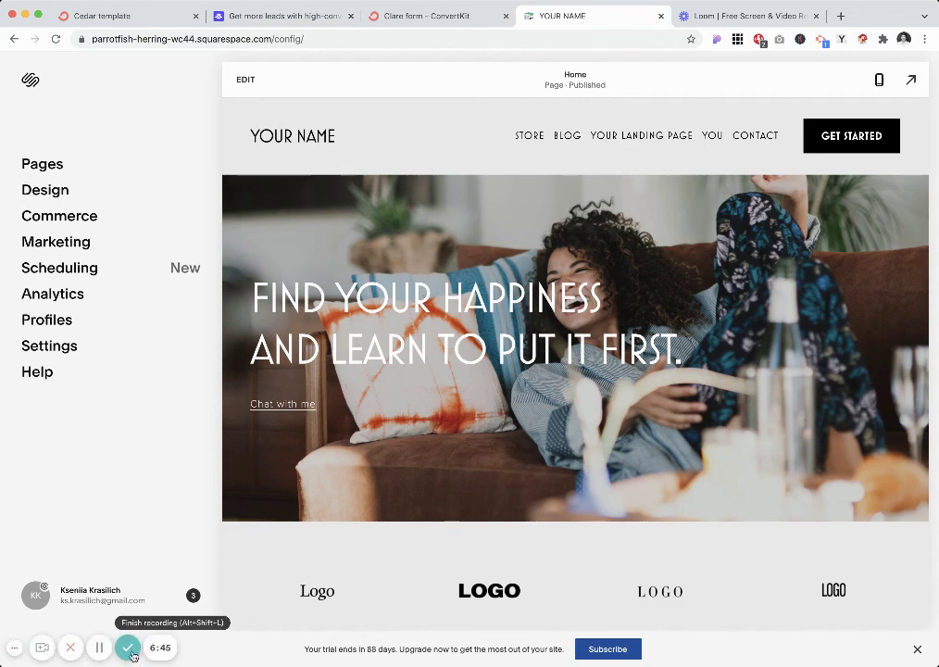